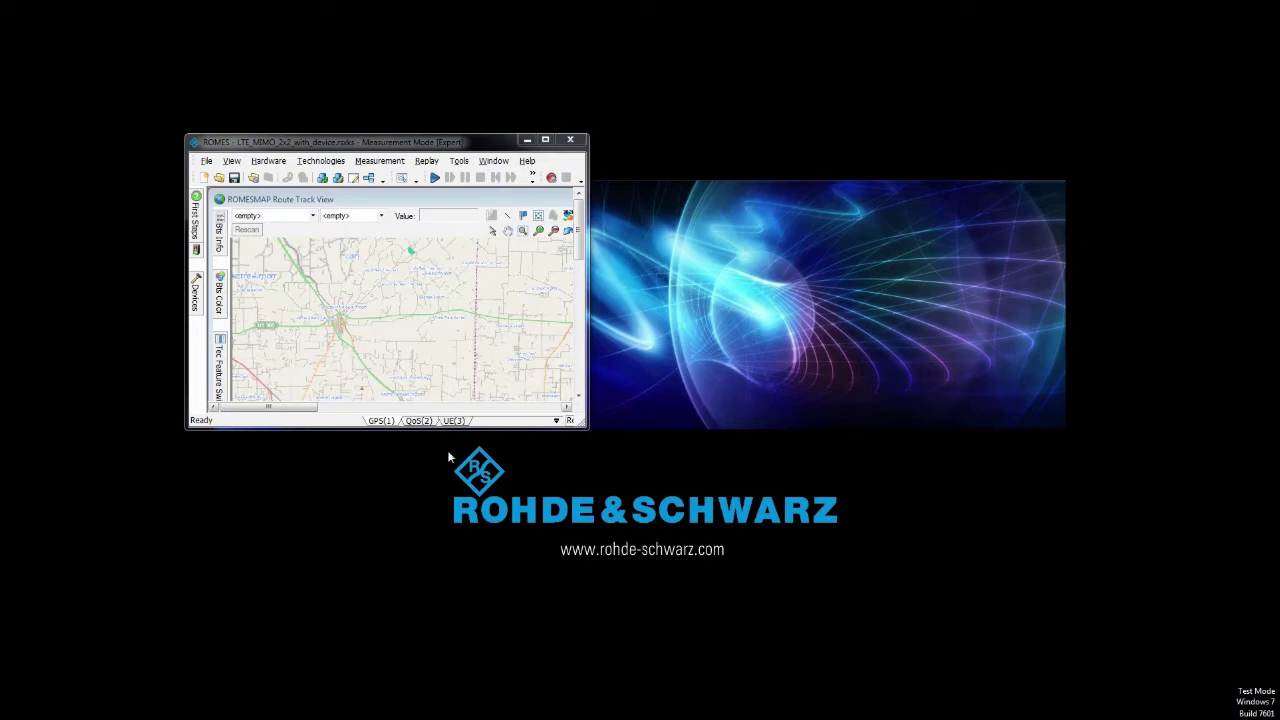
# Maximize the ROMES window and open Hardware > Add/Remove Hardware Configuration.
pyautogui.click(546, 140)
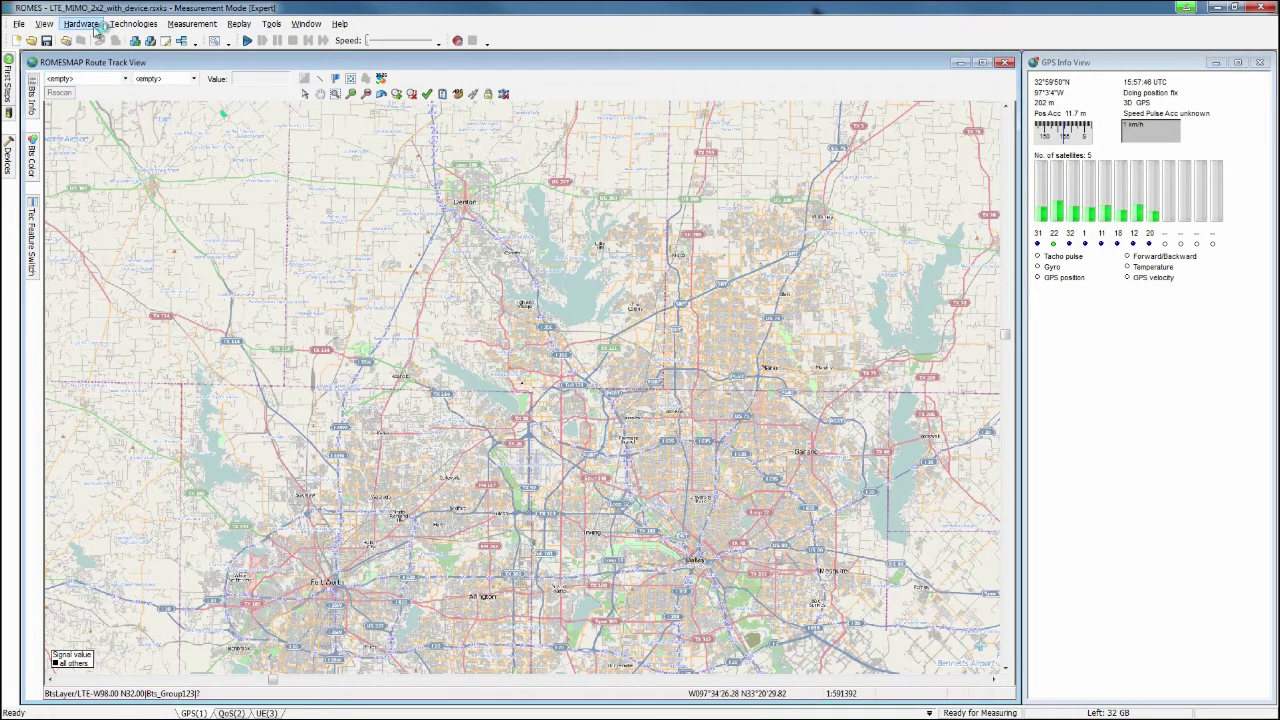
pyautogui.click(99, 27)
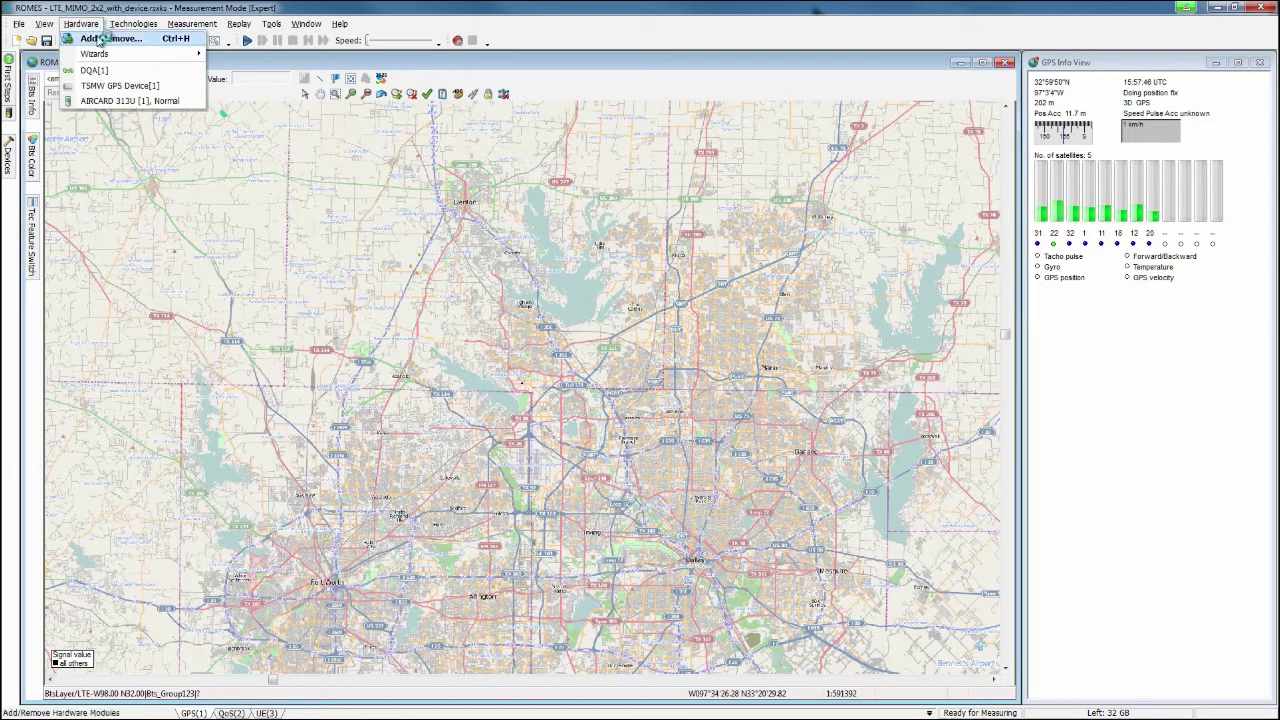
pyautogui.click(99, 40)
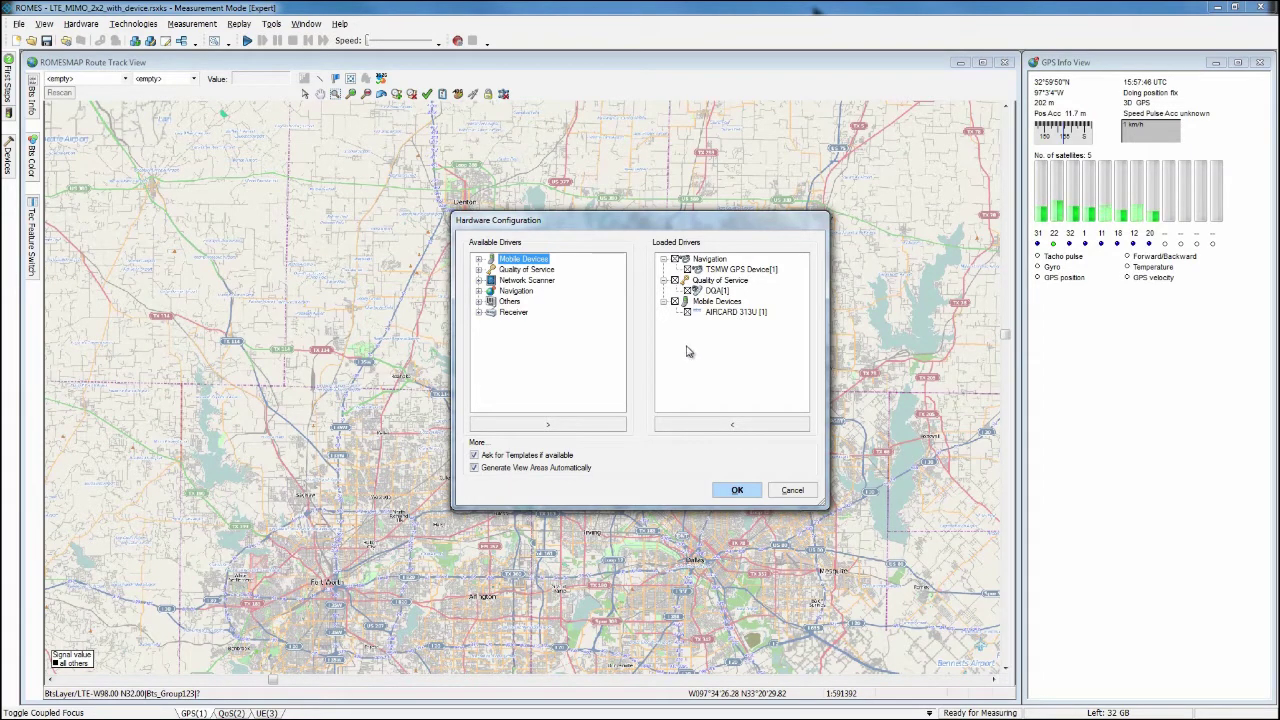
# Add the TSMW LTE network scanner driver to the loaded drivers, widening the Rx 1/Rx 2 columns.
pyautogui.click(478, 280)
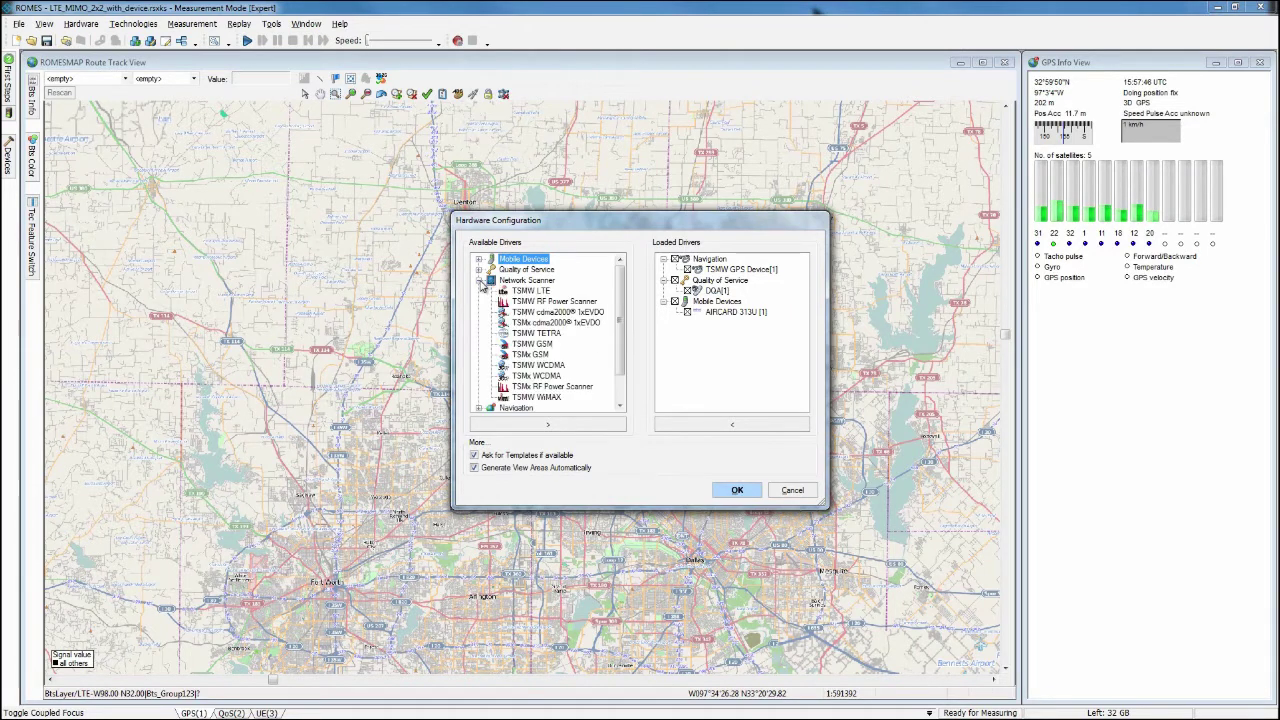
pyautogui.click(530, 290)
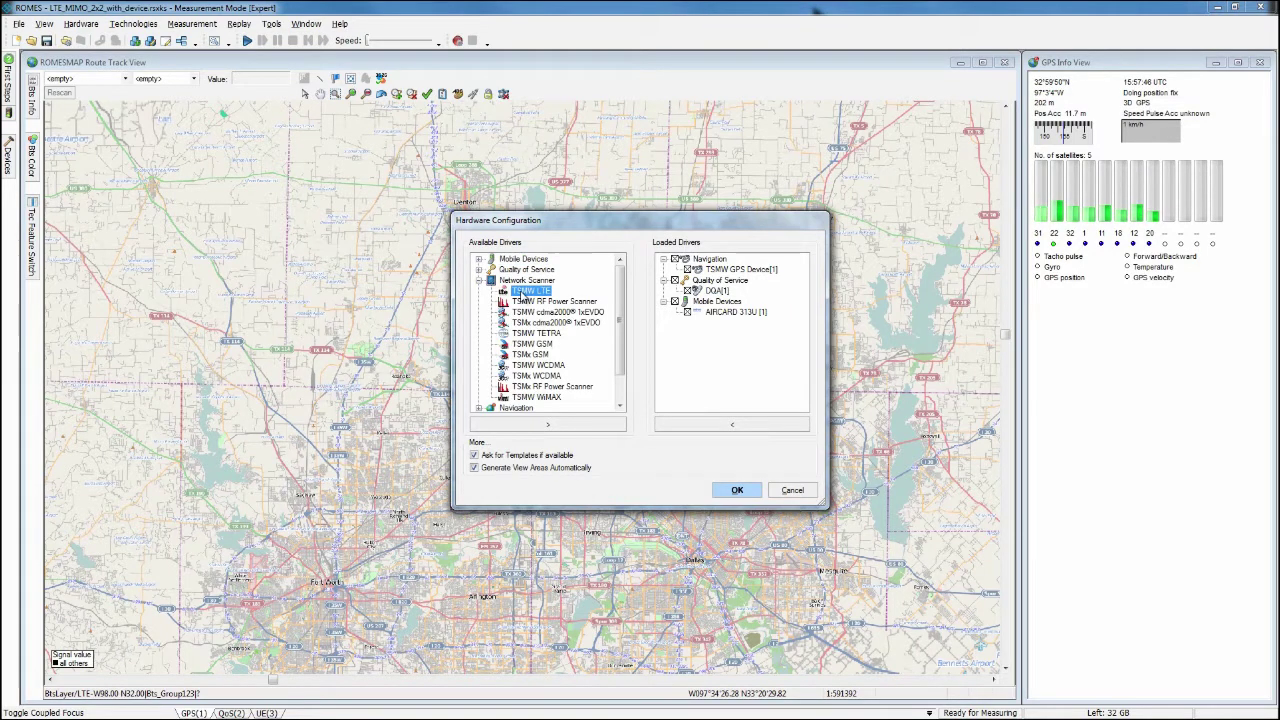
pyautogui.click(585, 427)
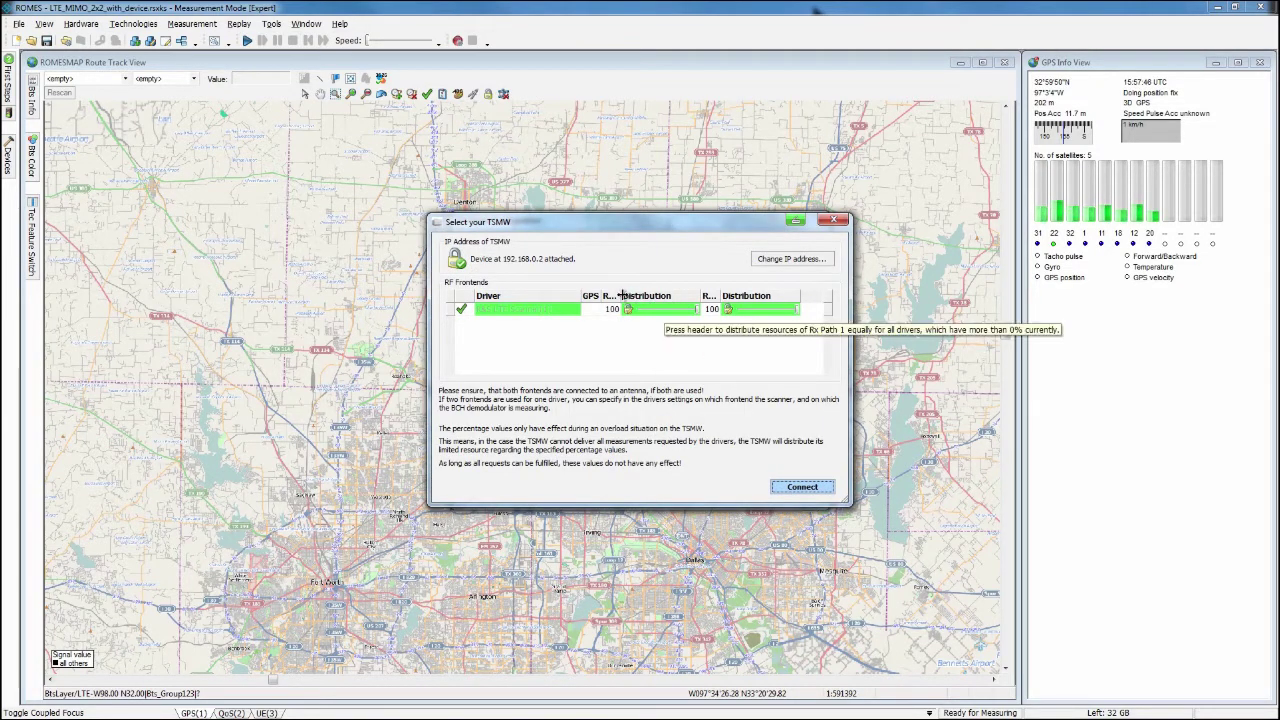
pyautogui.moveTo(621, 296); pyautogui.dragTo(632, 296)
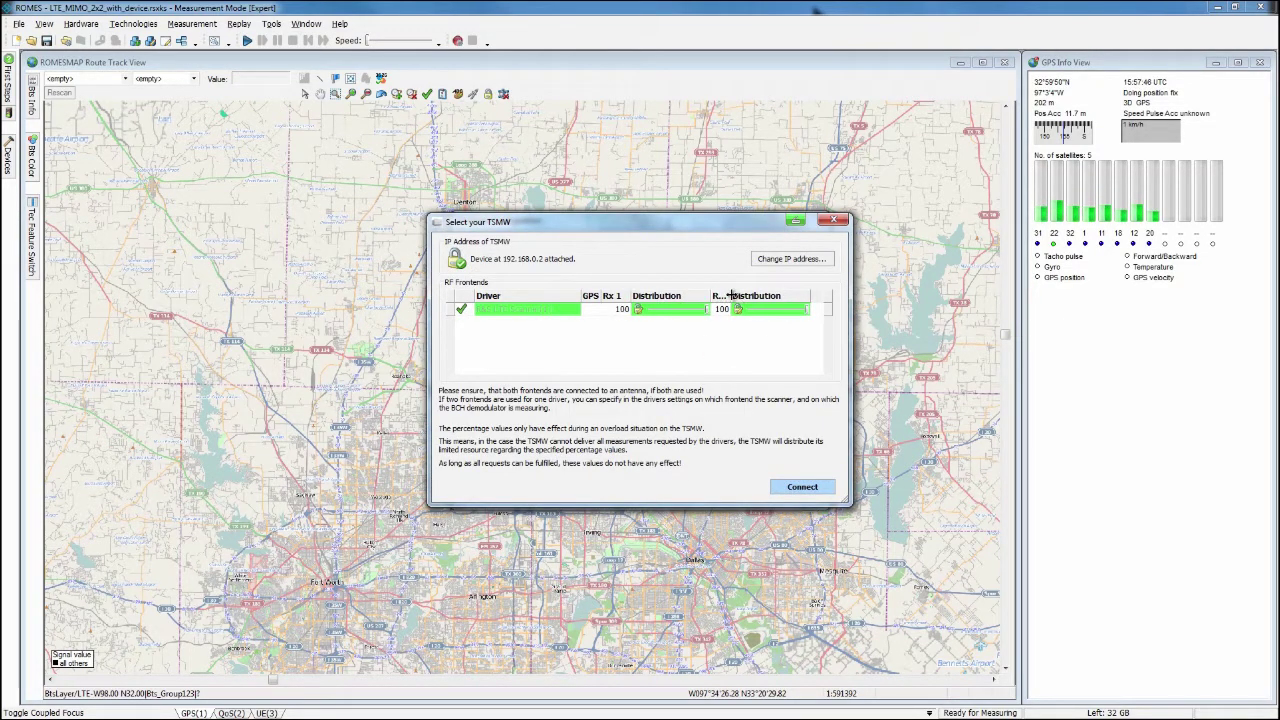
pyautogui.moveTo(735, 300); pyautogui.dragTo(741, 300)
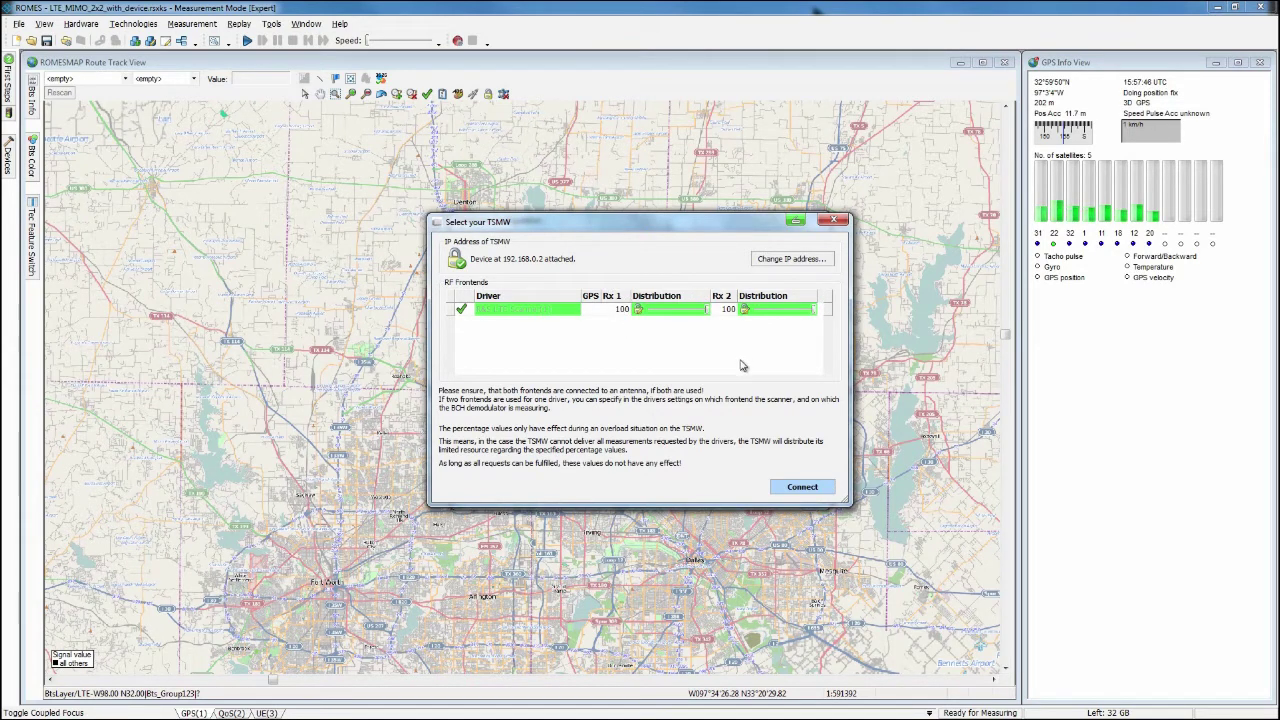
# Connect the TSMW scanner, accept its default configuration and apply R&S LTE Scanner[1].
pyautogui.click(791, 490)
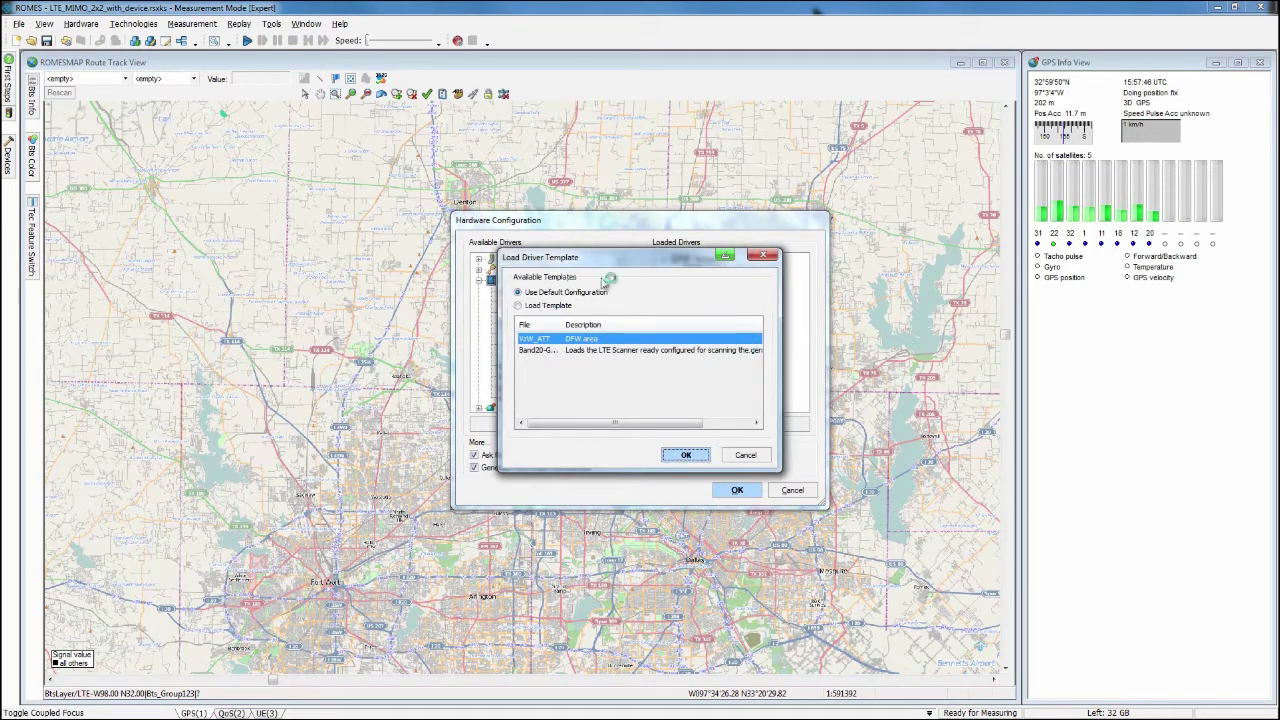
pyautogui.click(679, 456)
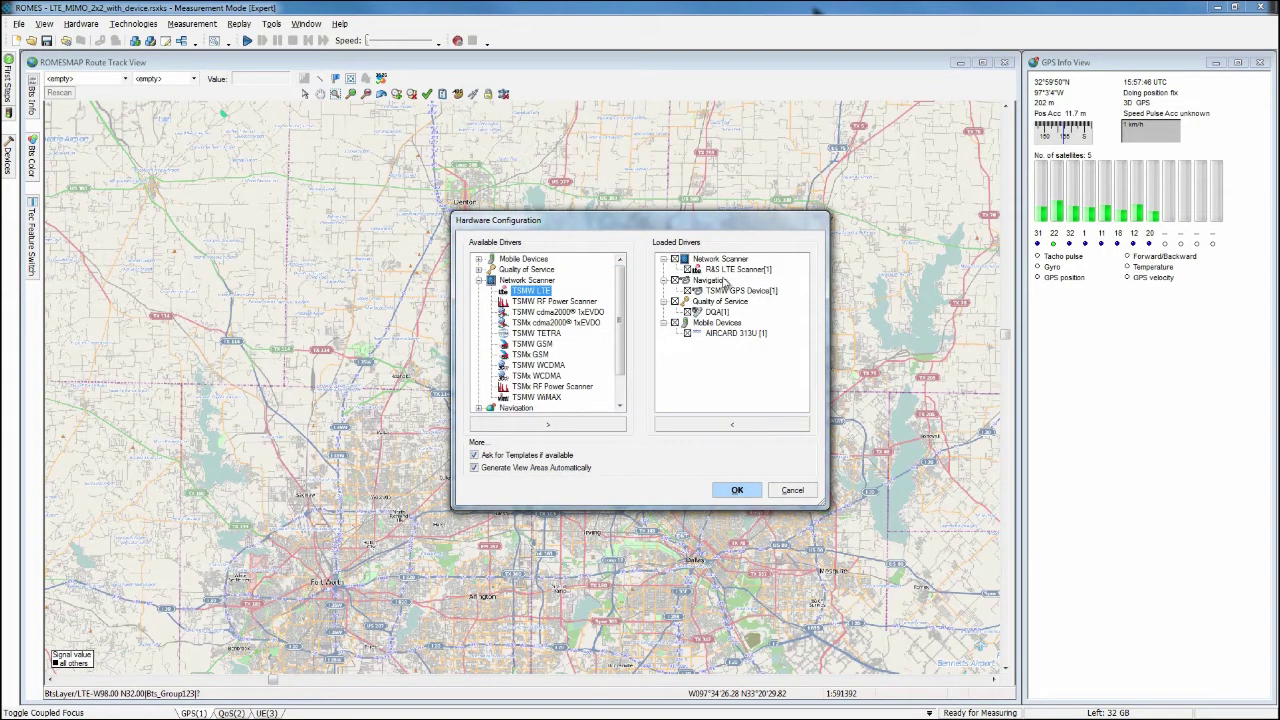
pyautogui.click(725, 270)
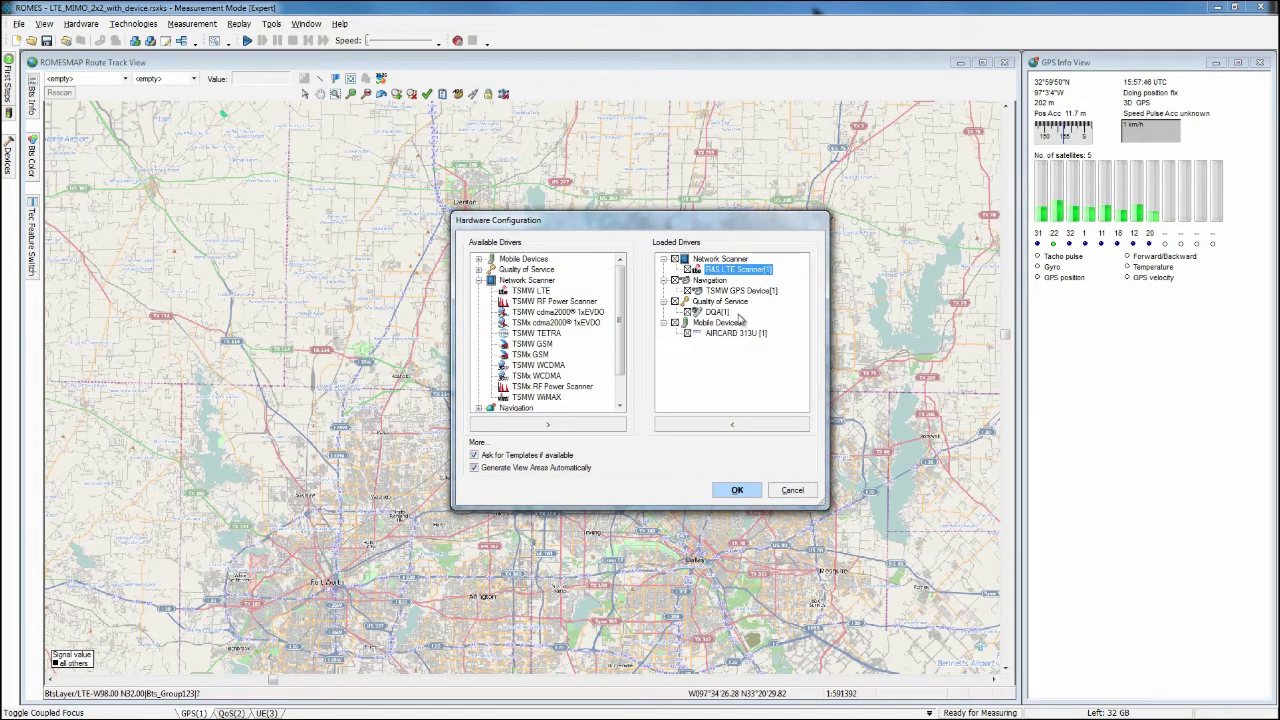
pyautogui.click(737, 490)
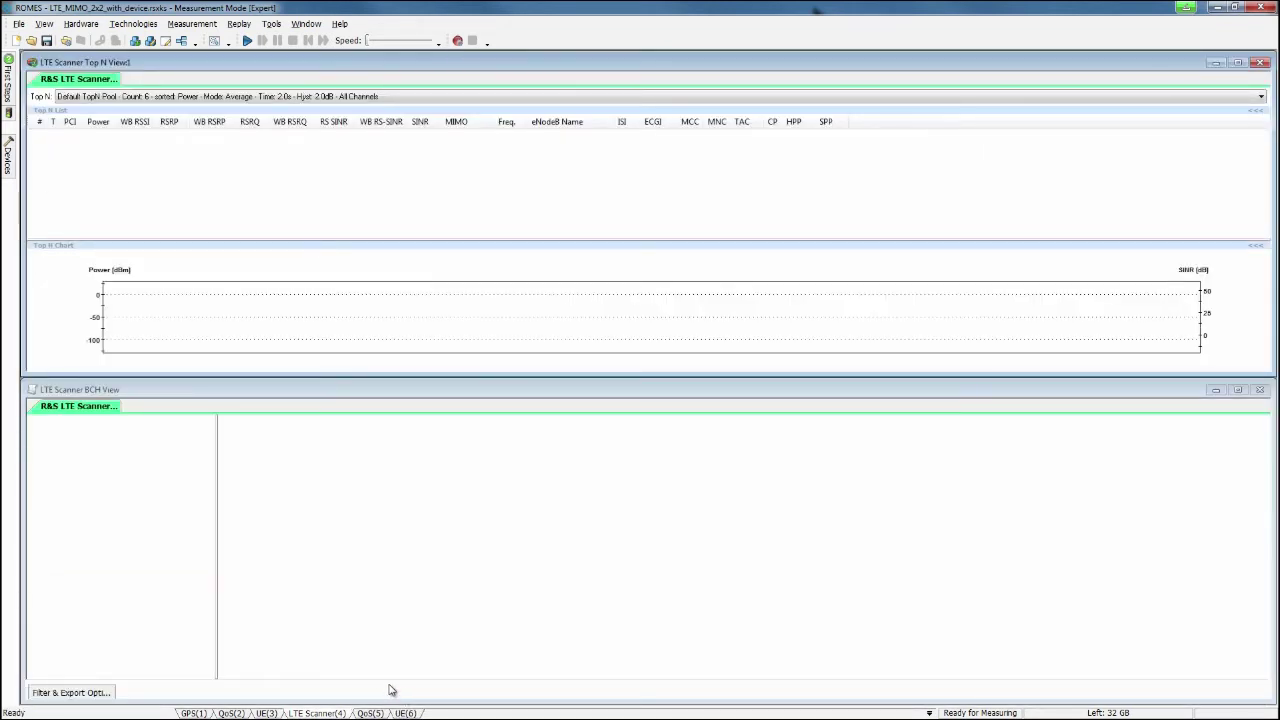
# Delete the extra QoS(5) and UE(6) view areas and switch to the LTE Scanner(4) area.
pyautogui.rightClick(380, 713)
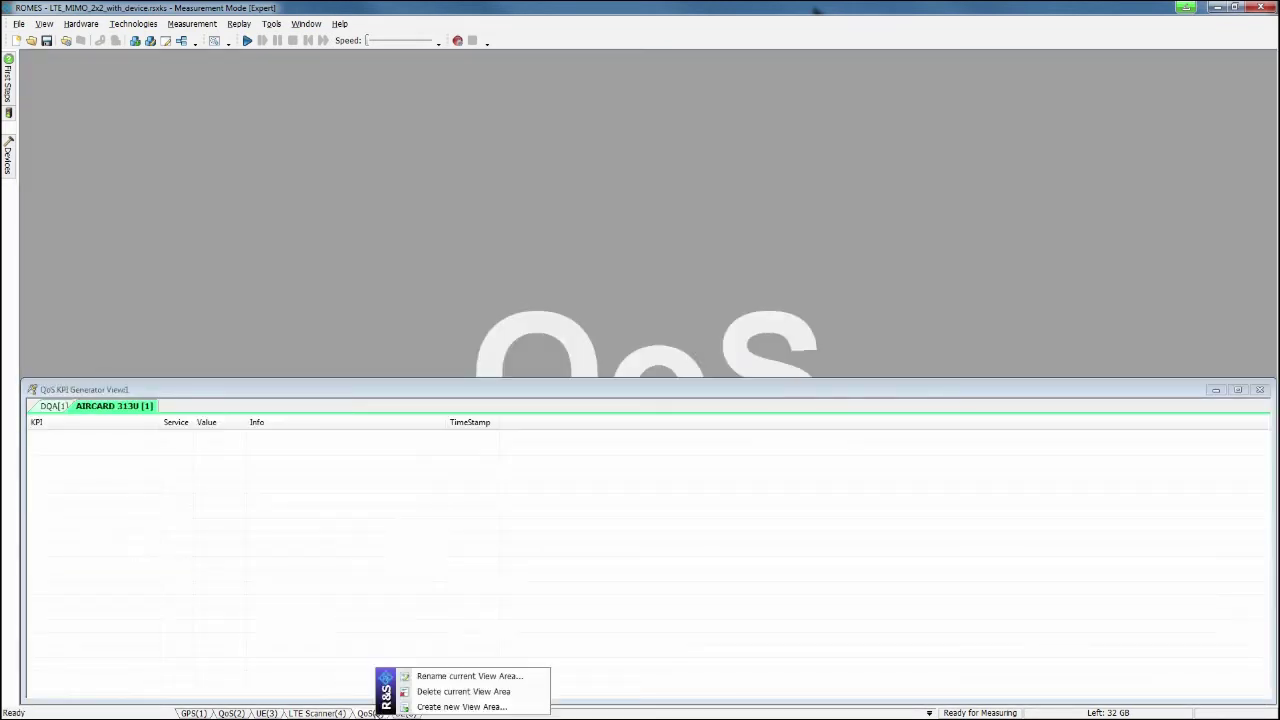
pyautogui.click(414, 700)
pyautogui.rightClick(380, 712)
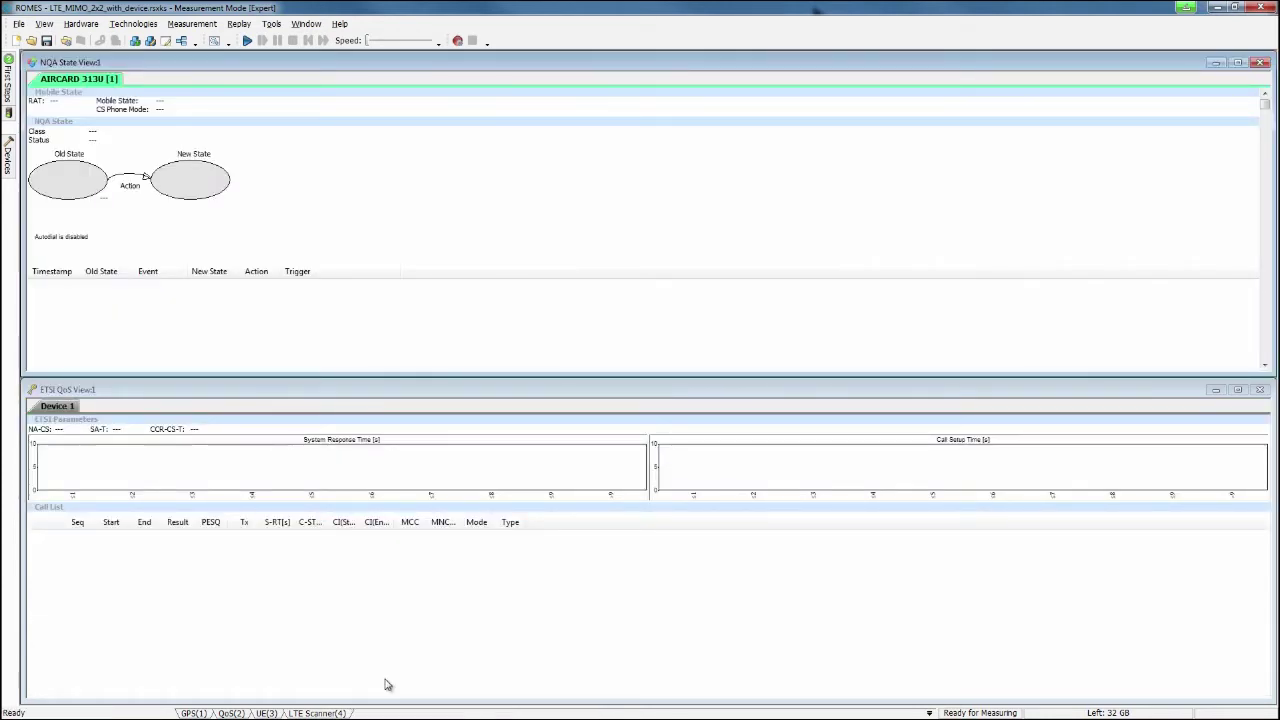
pyautogui.click(317, 713)
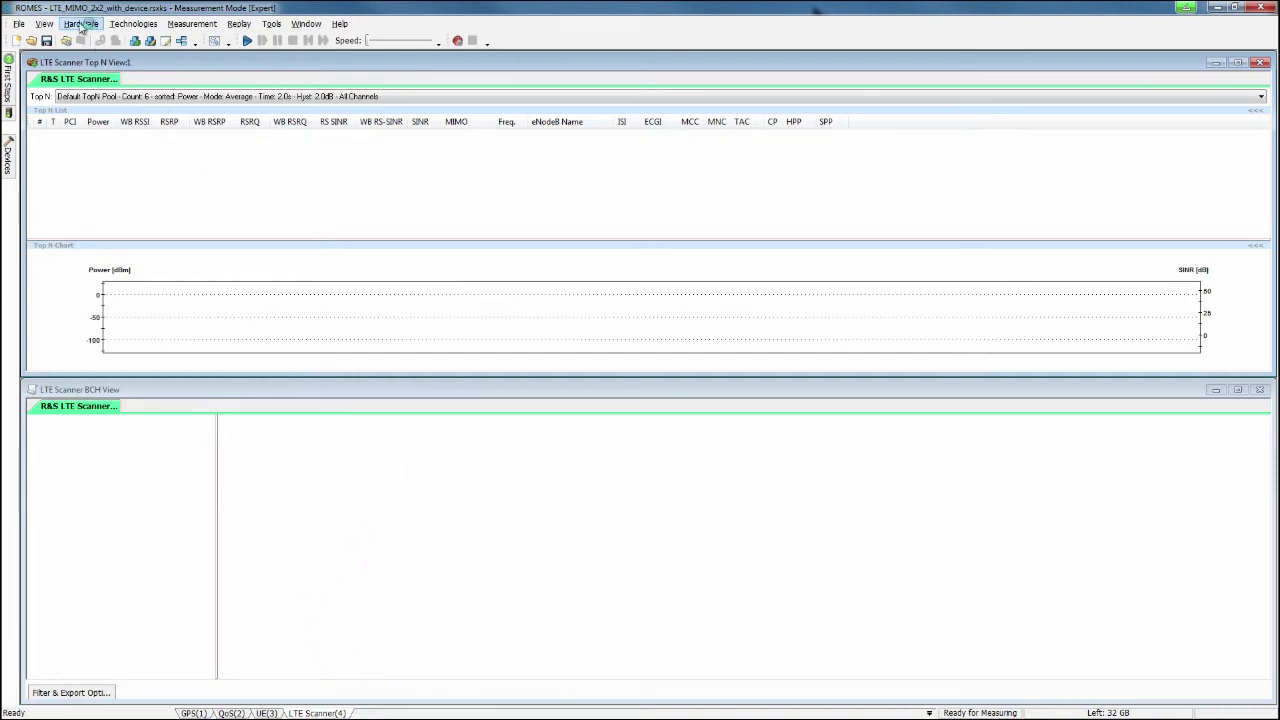
pyautogui.click(84, 24)
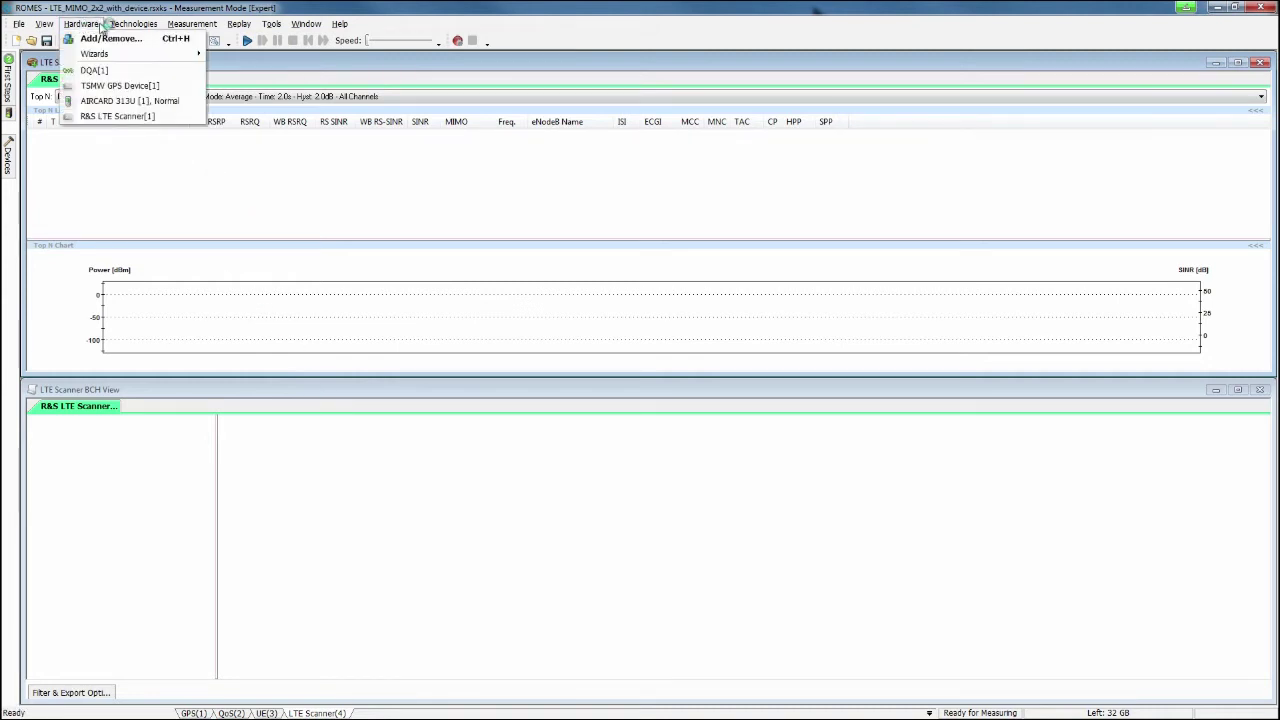
# Set R&S LTE Scanner[1] Channel 1 to Band 17 at 734.00 MHz, EARFCN 5730.
pyautogui.click(168, 121)
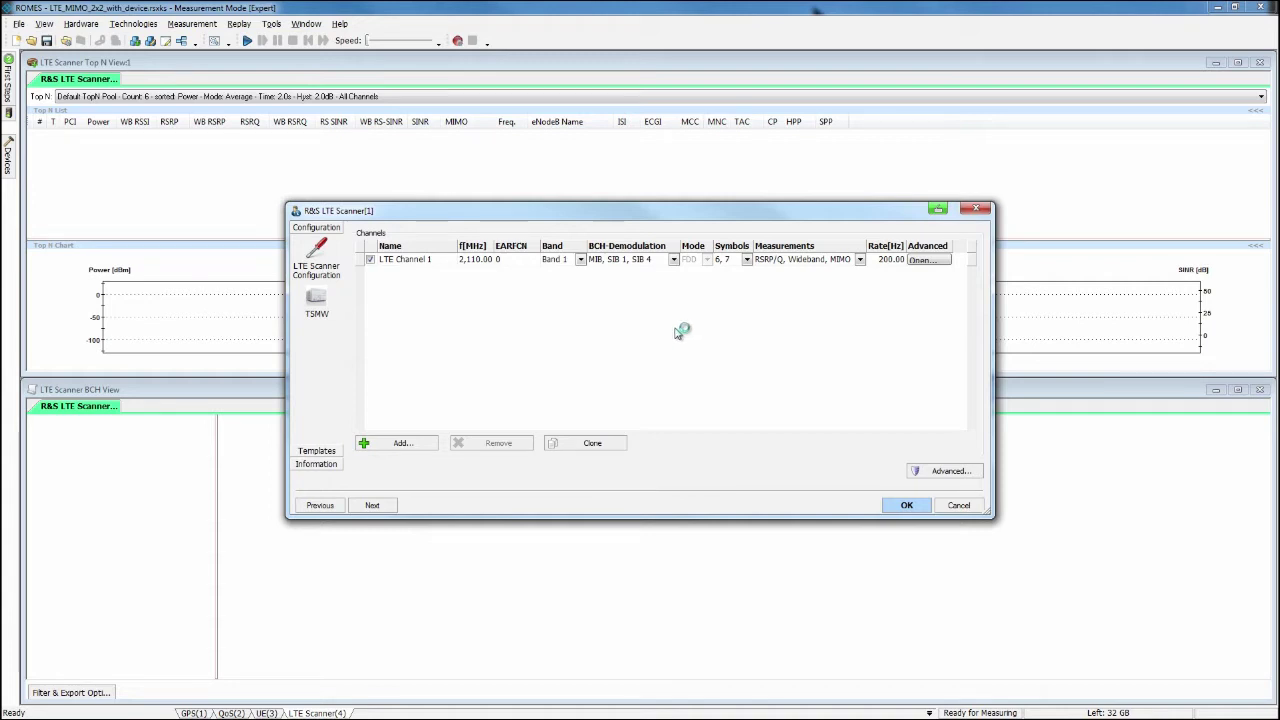
pyautogui.click(580, 259)
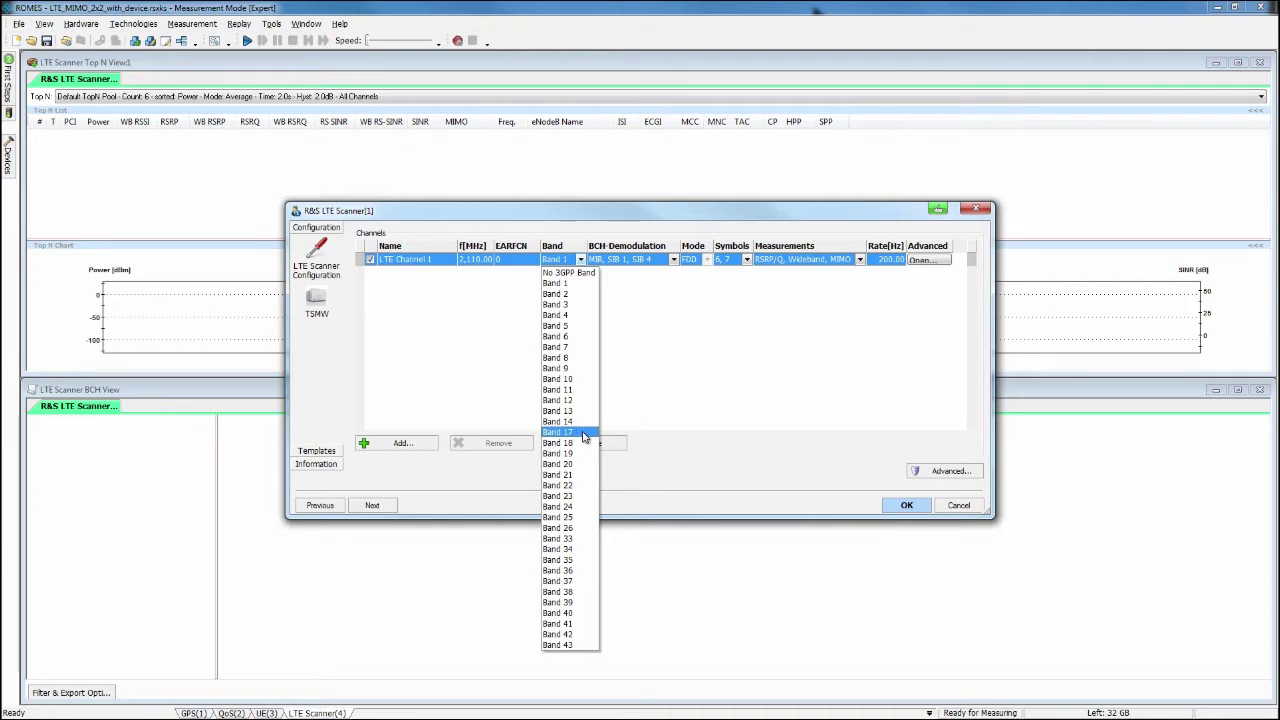
pyautogui.click(585, 437)
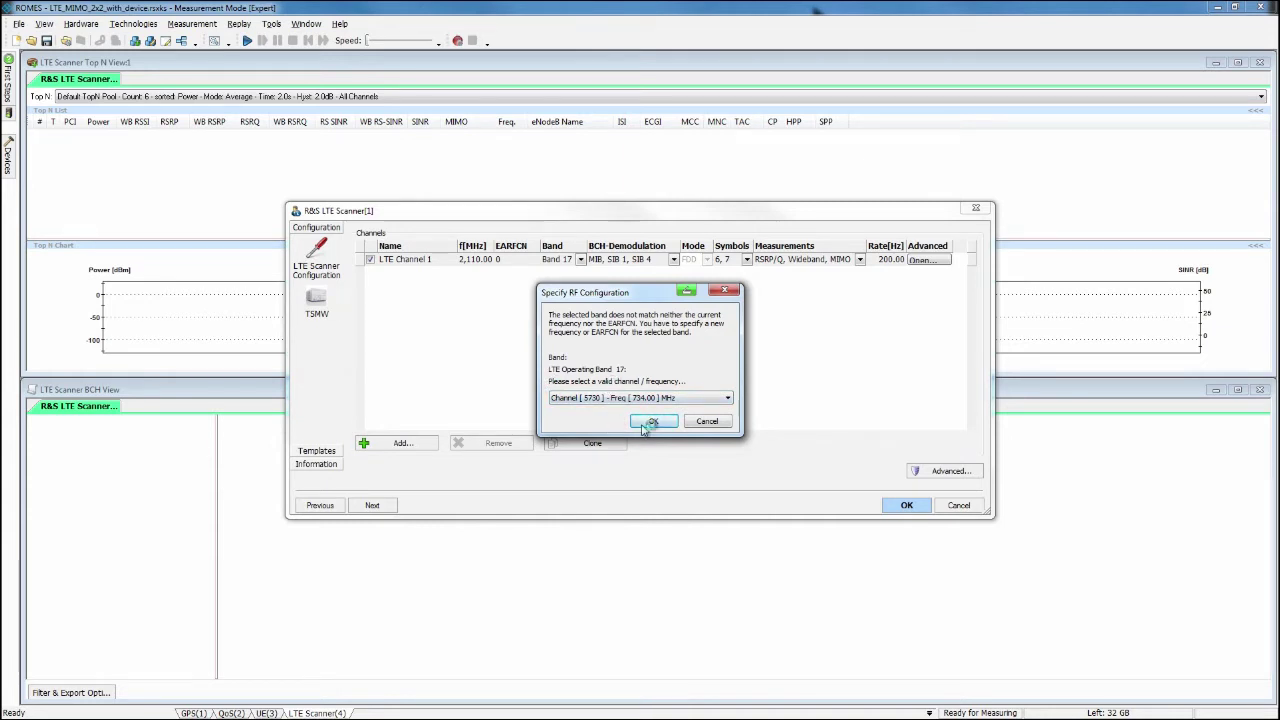
pyautogui.click(646, 423)
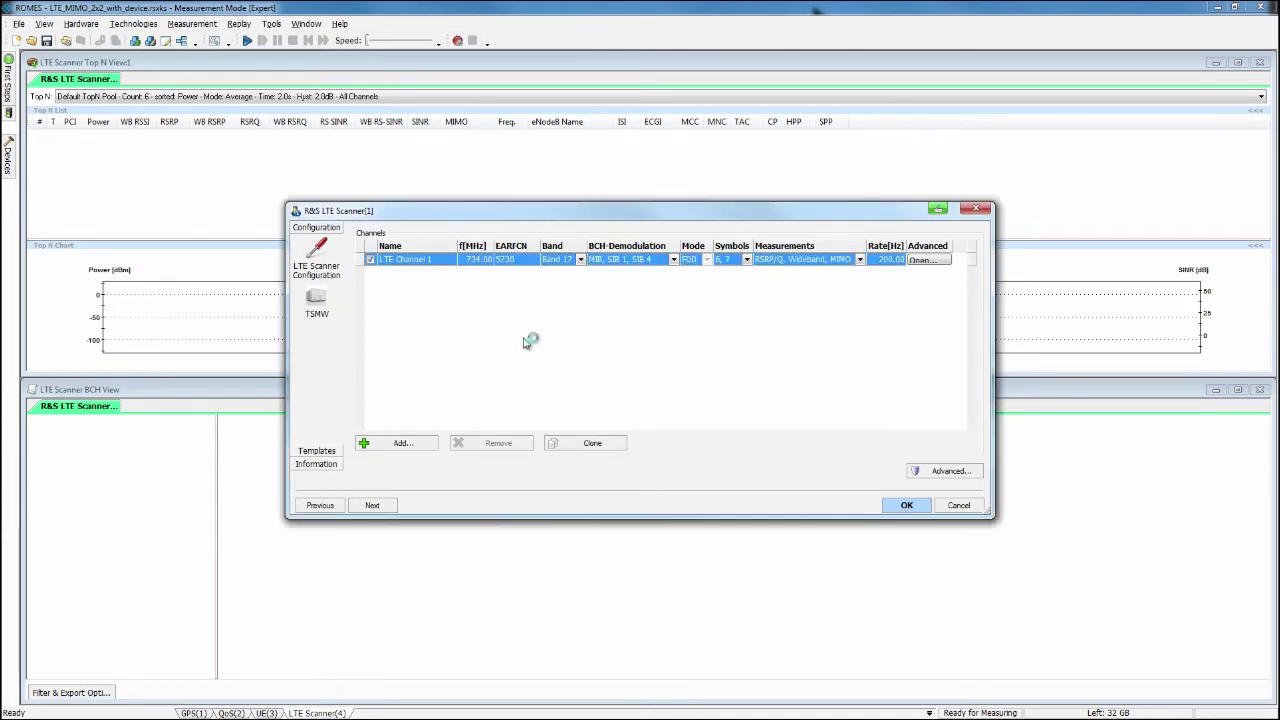
# Change the channel frequency to 739 MHz and name the channel AT&T.
pyautogui.click(482, 260)
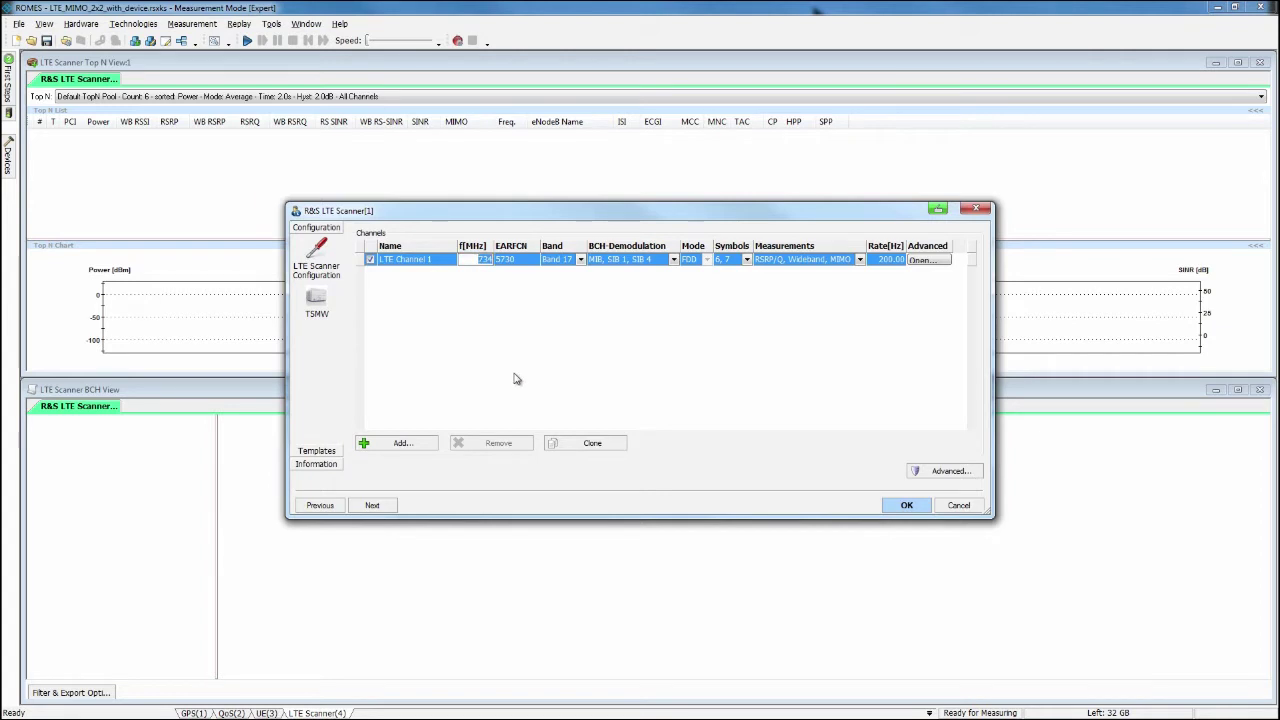
pyautogui.write('739')
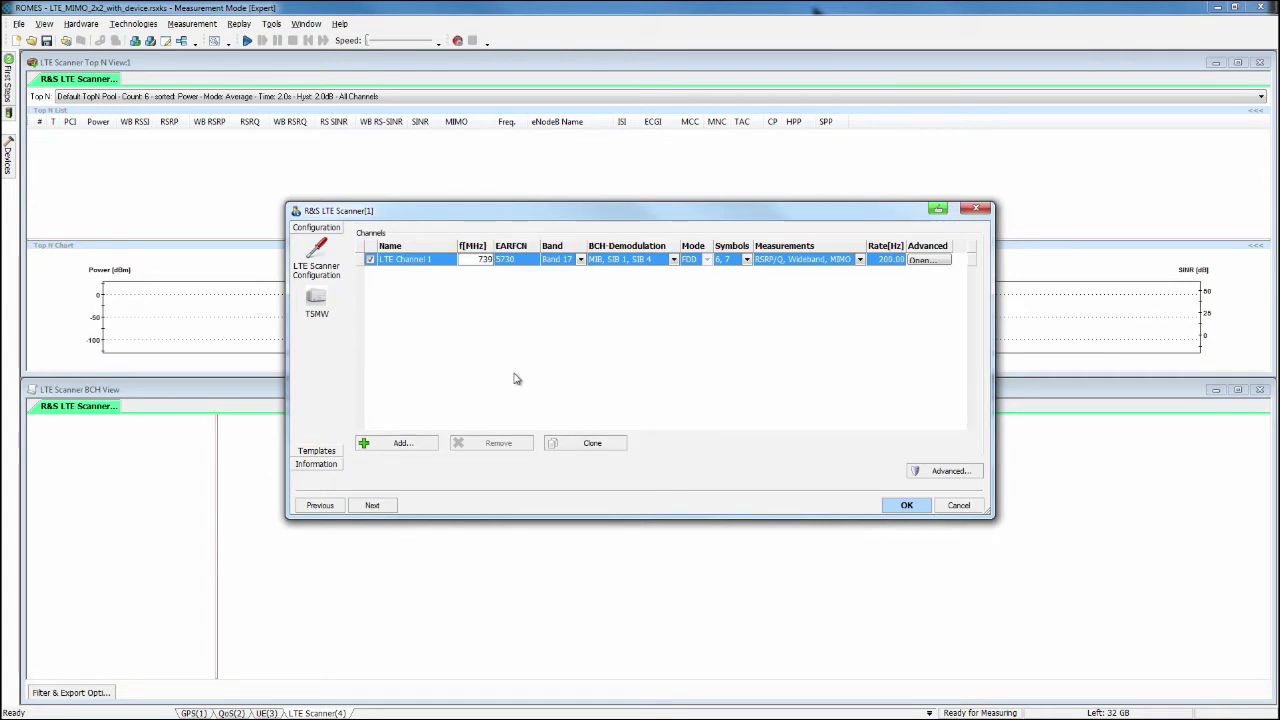
pyautogui.press('Return')
pyautogui.click(428, 262)
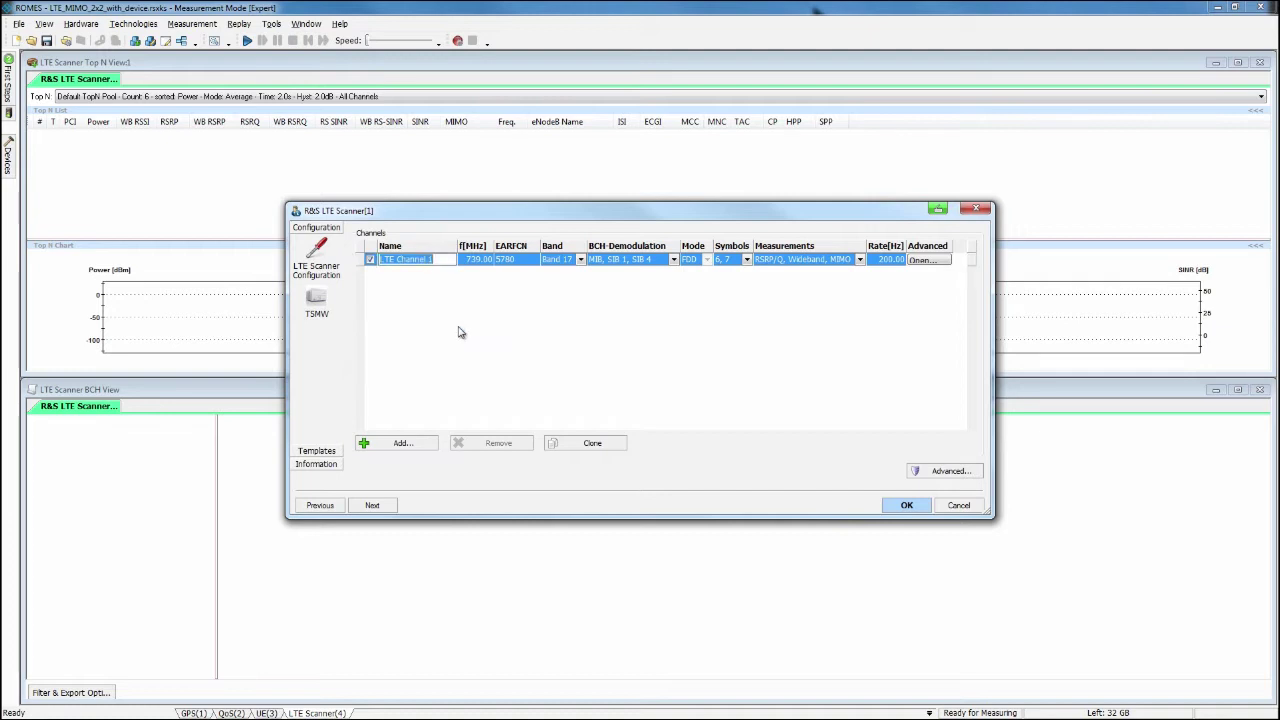
pyautogui.write('AT&T')
pyautogui.press('Return')
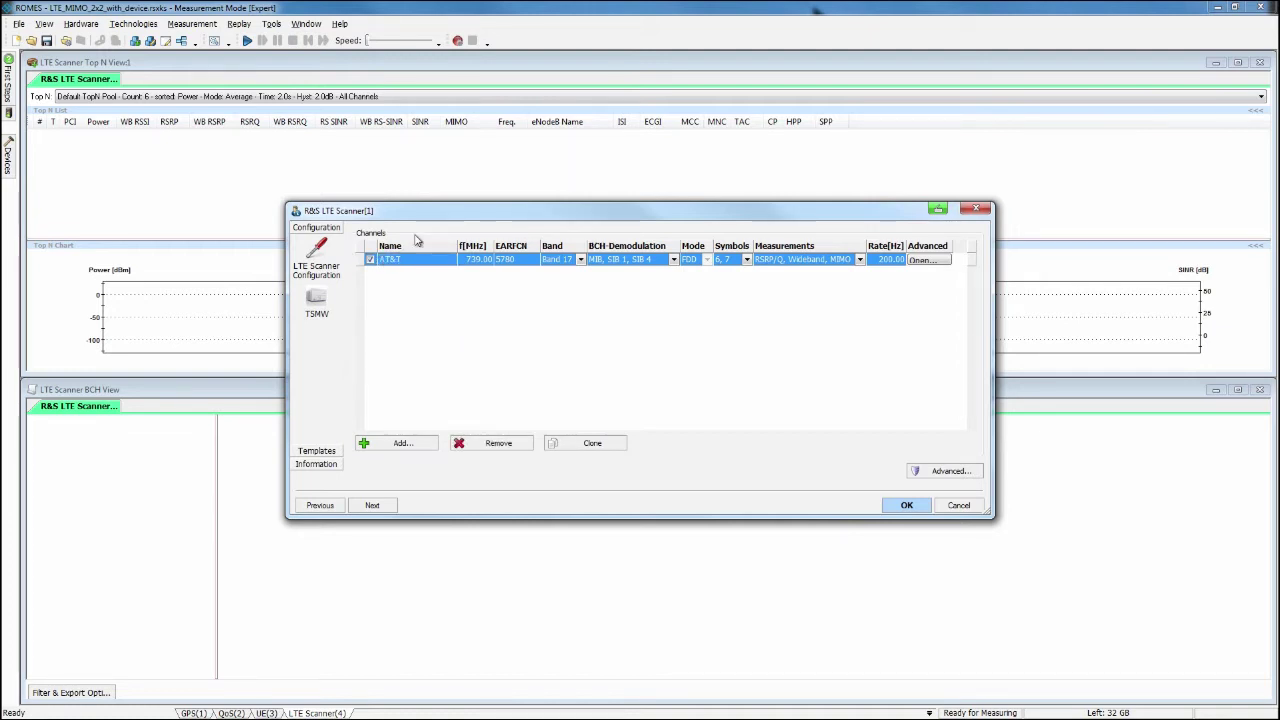
pyautogui.click(673, 259)
# Set BCH demodulation to All SIBs and review the RSRP/Q, Wideband and MIMO measurements.
pyautogui.click(599, 273)
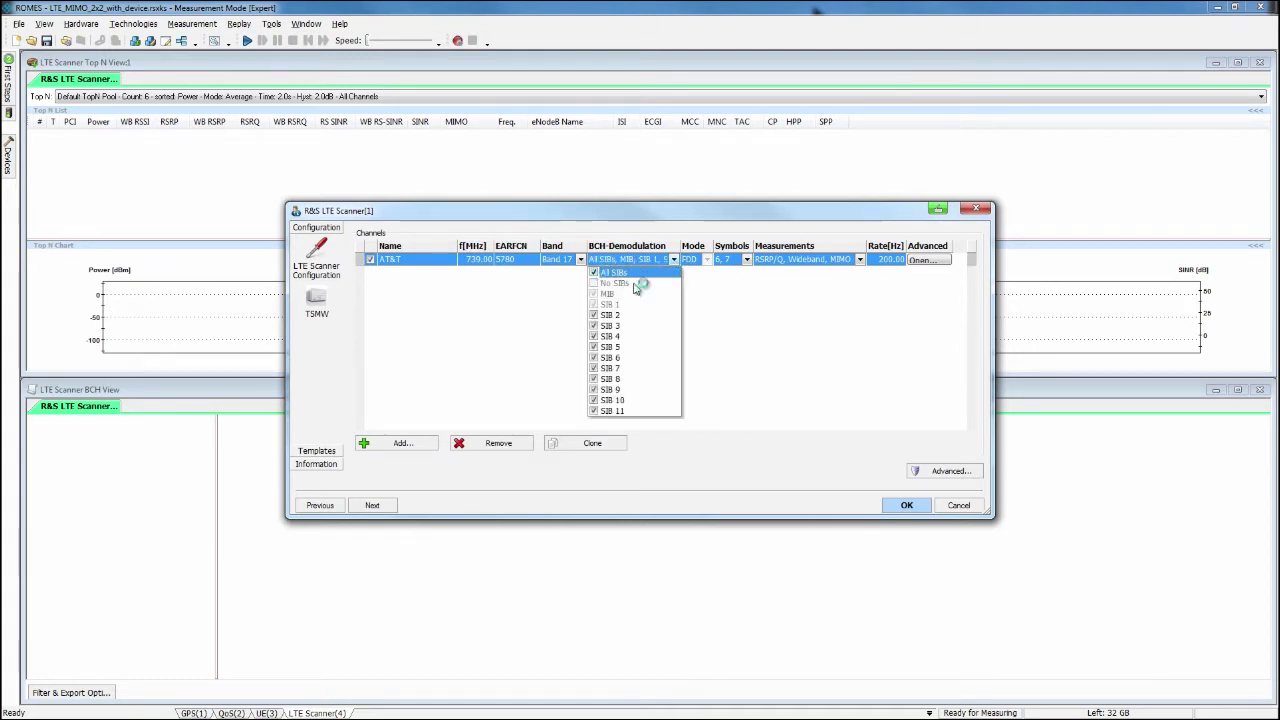
pyautogui.click(705, 319)
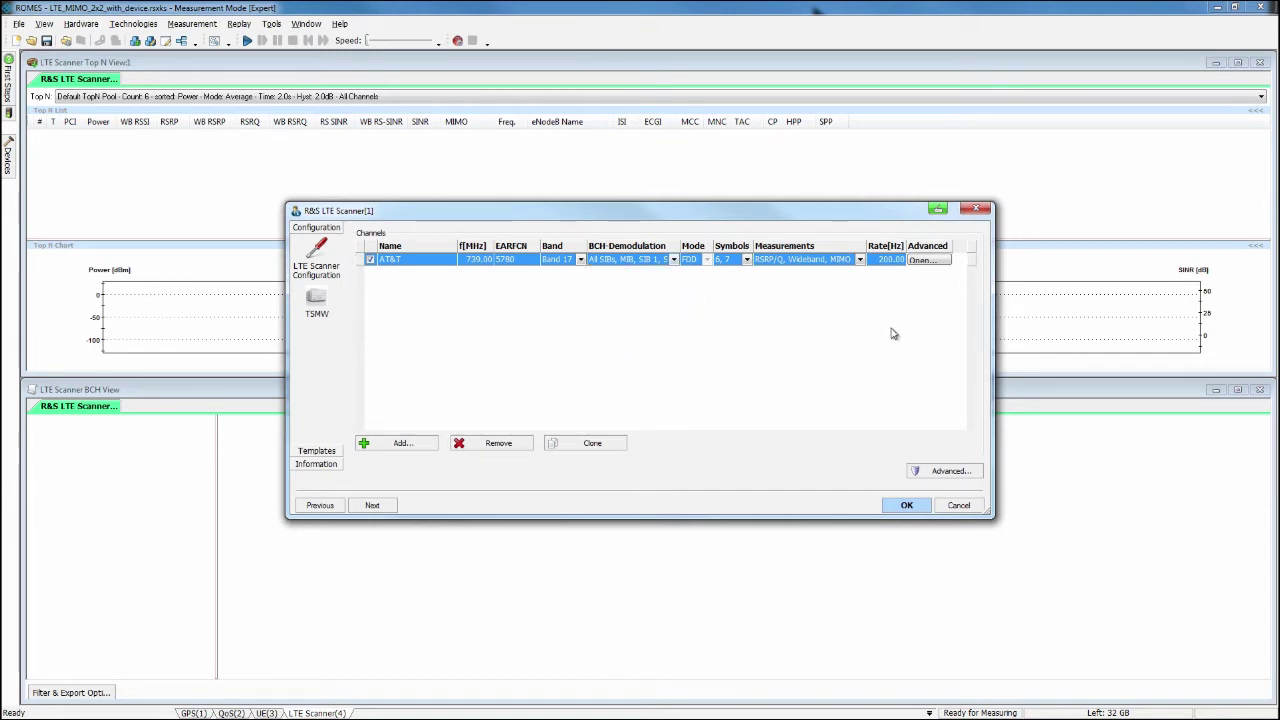
pyautogui.click(859, 260)
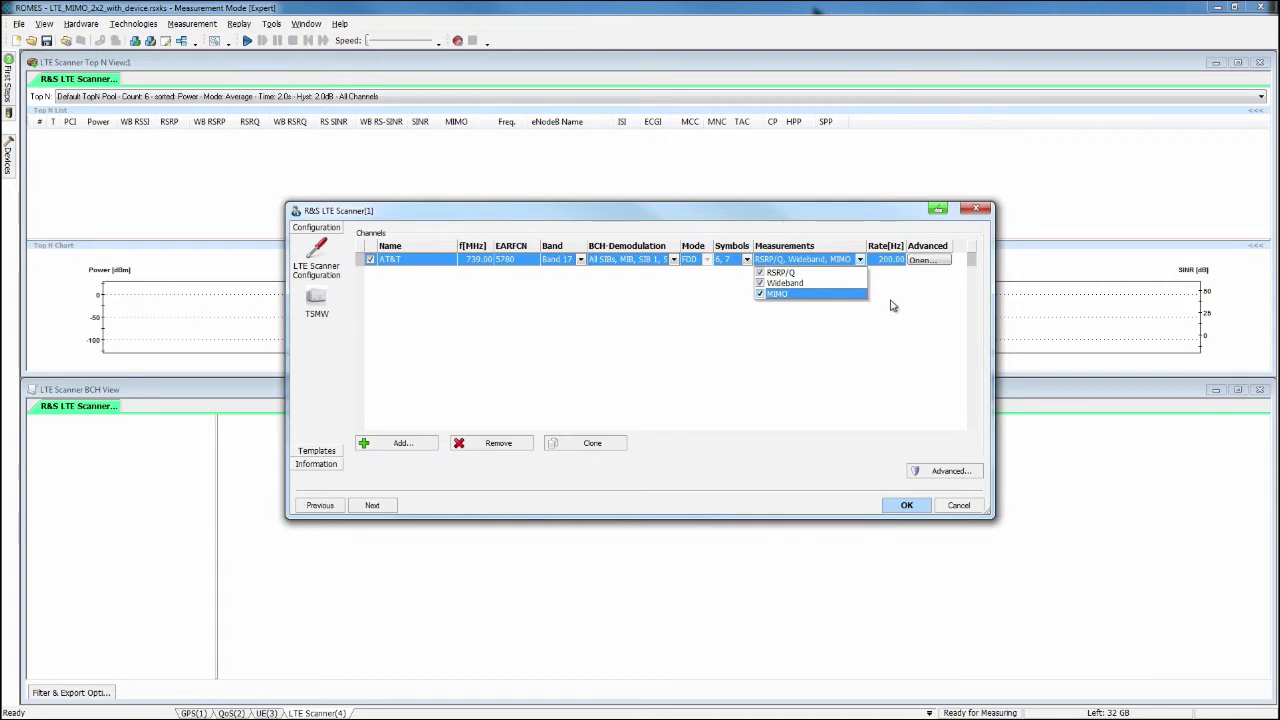
# Close the Measurements list, keeping RSRP/Q, Wideband and MIMO enabled at 200.00 Hz.
pyautogui.click(893, 305)
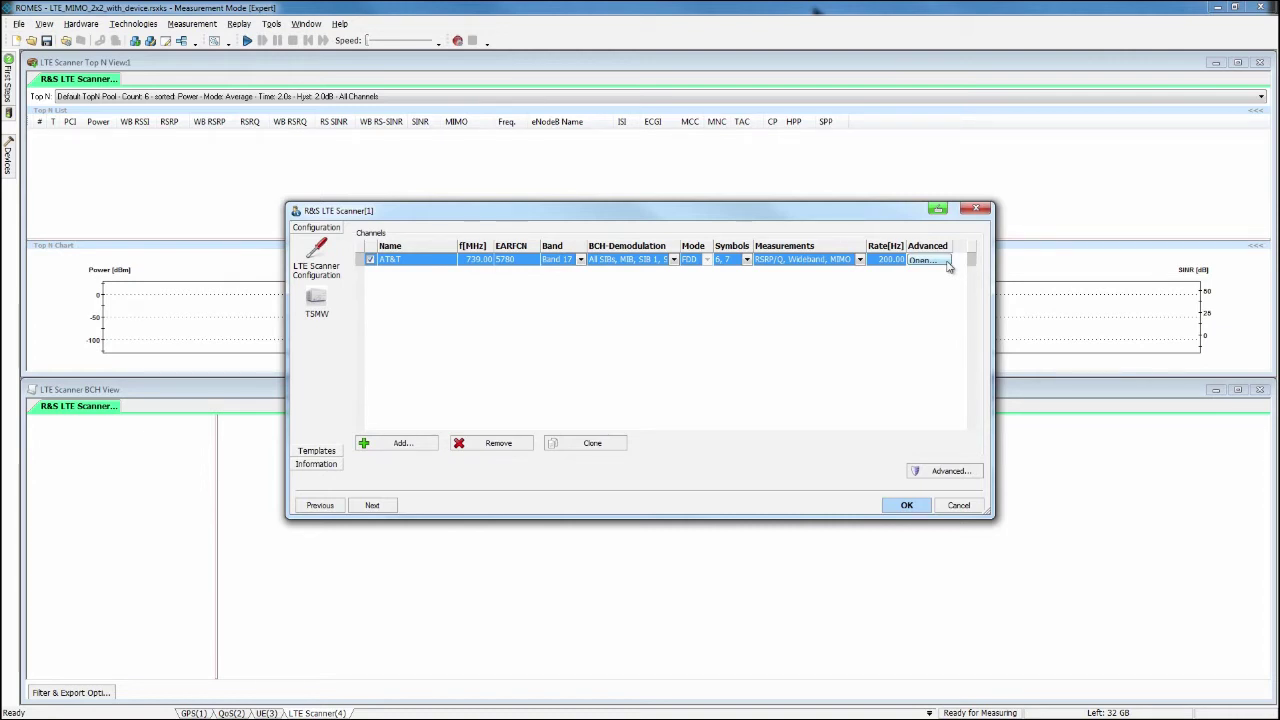
# In Advanced channel settings, check the Wideband RS-SINR frontends and set Min. SSS SINR to 1.
pyautogui.click(947, 264)
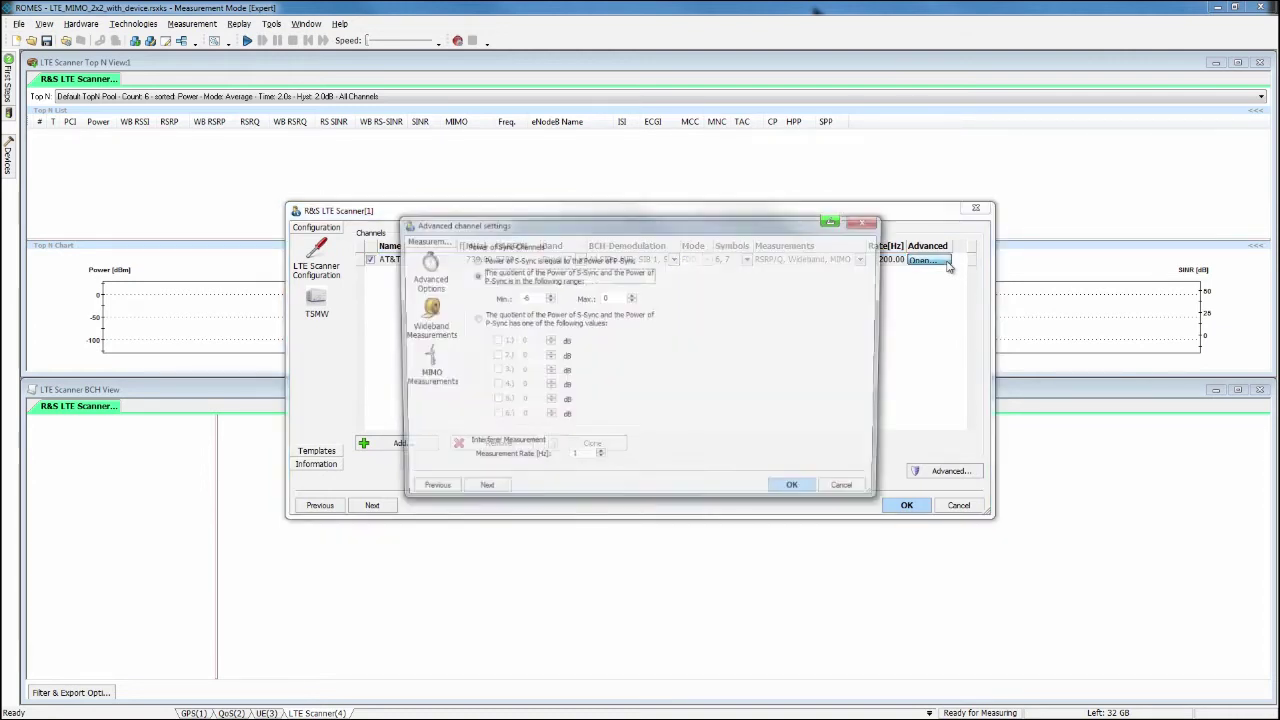
pyautogui.click(427, 315)
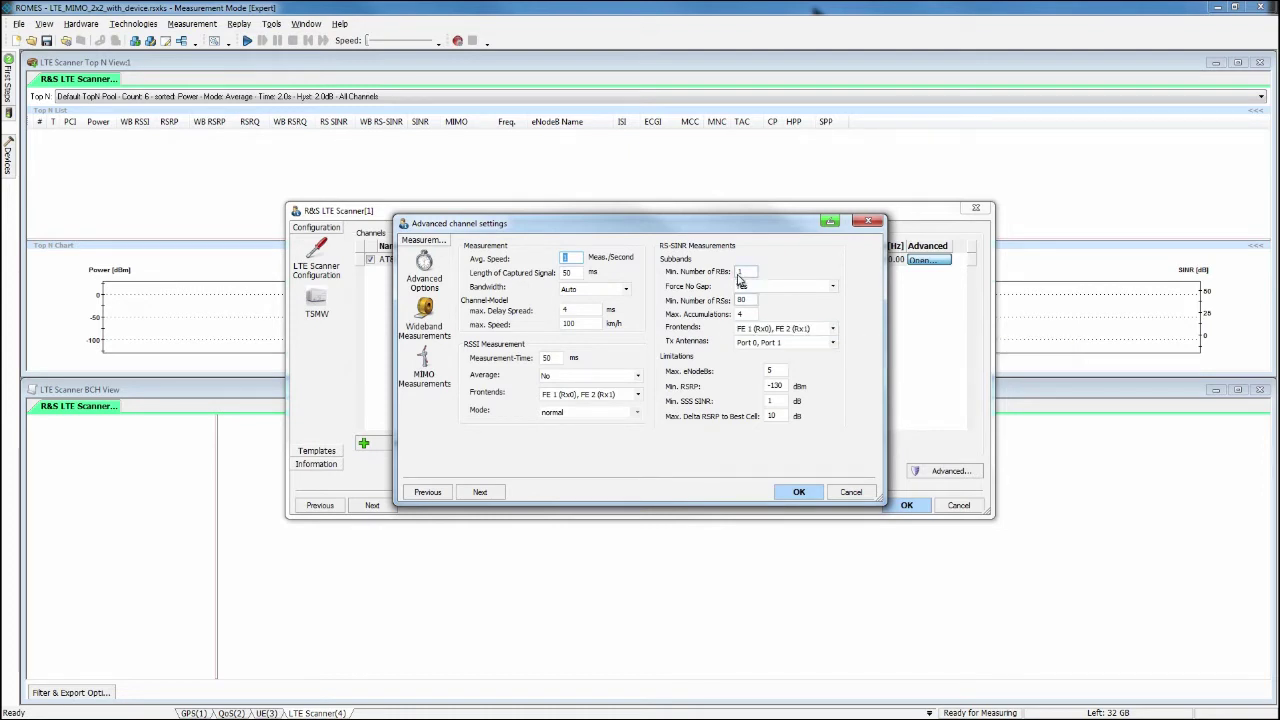
pyautogui.click(832, 329)
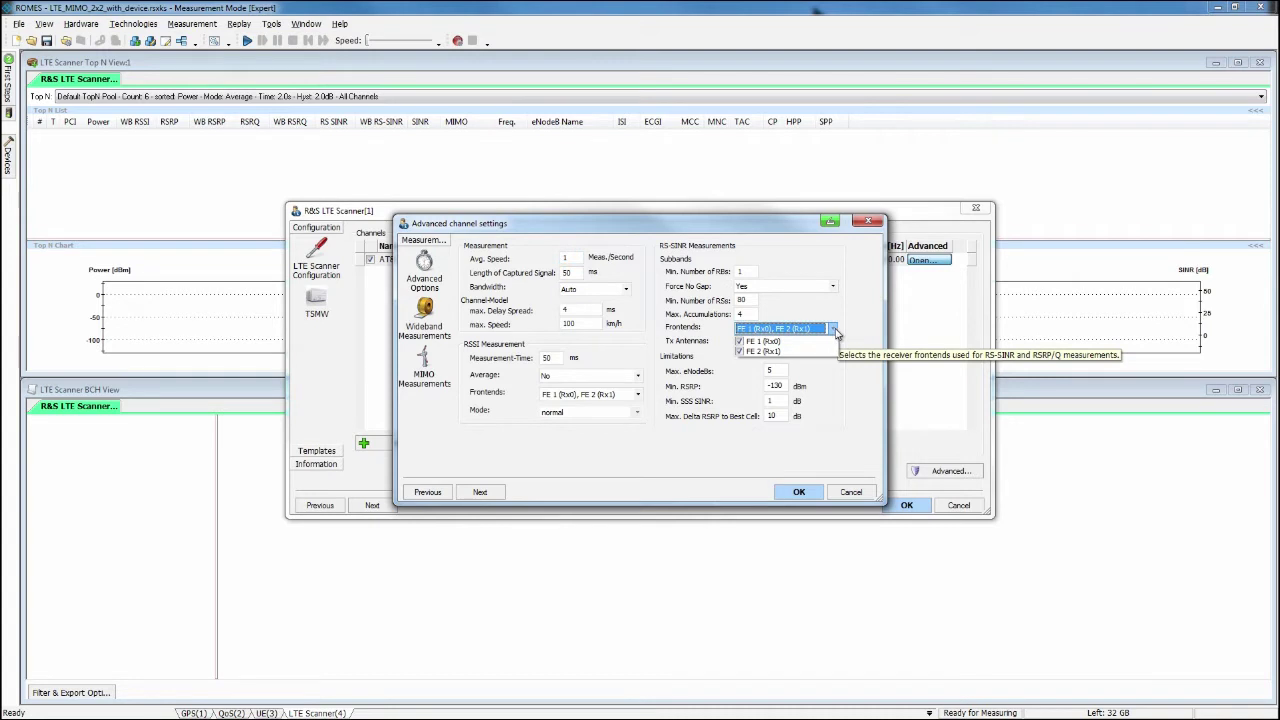
pyautogui.click(834, 330)
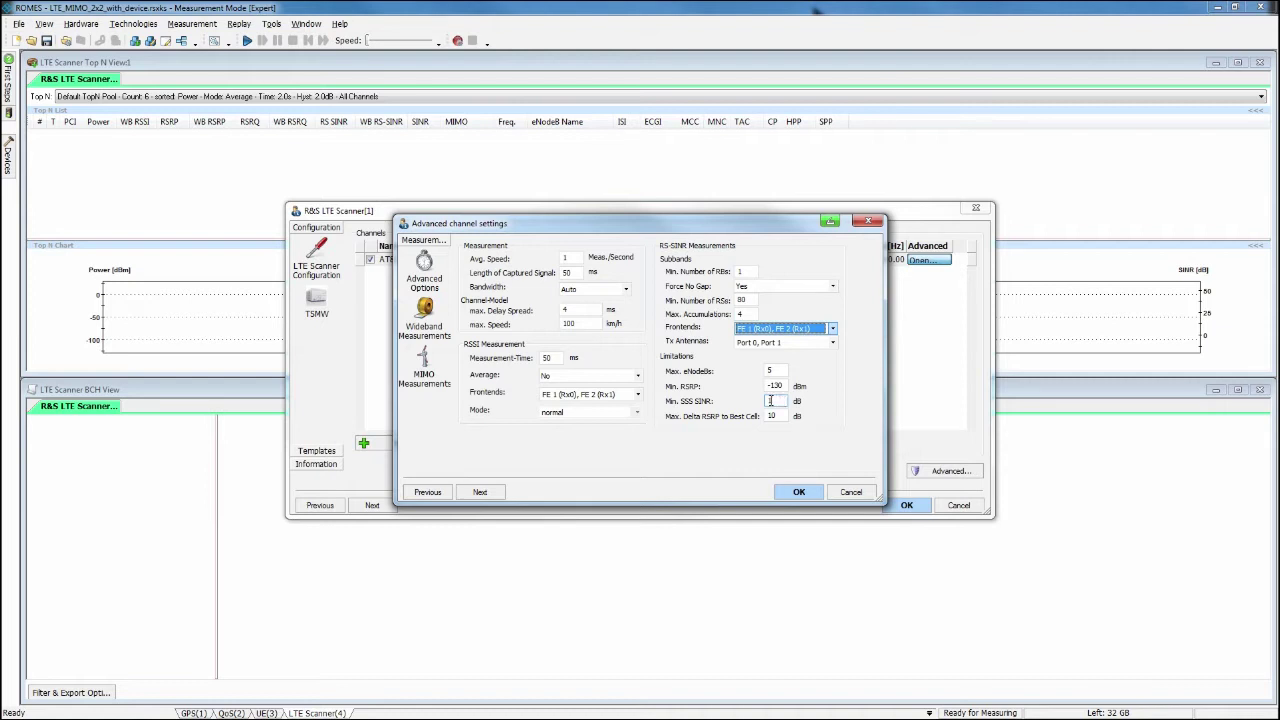
pyautogui.write('1')
pyautogui.click(424, 362)
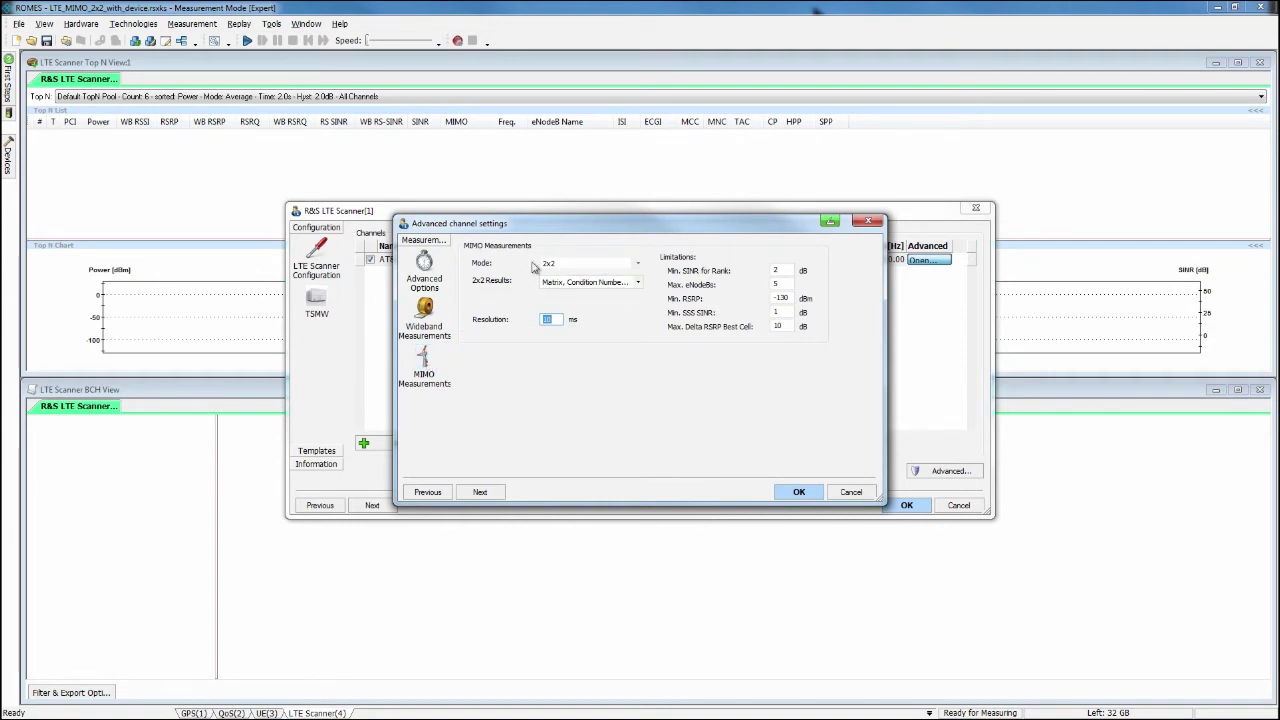
# Review the 2x2 MIMO results and edit the Min. SSS SINR and Min. SINR for Rank limits.
pyautogui.click(645, 284)
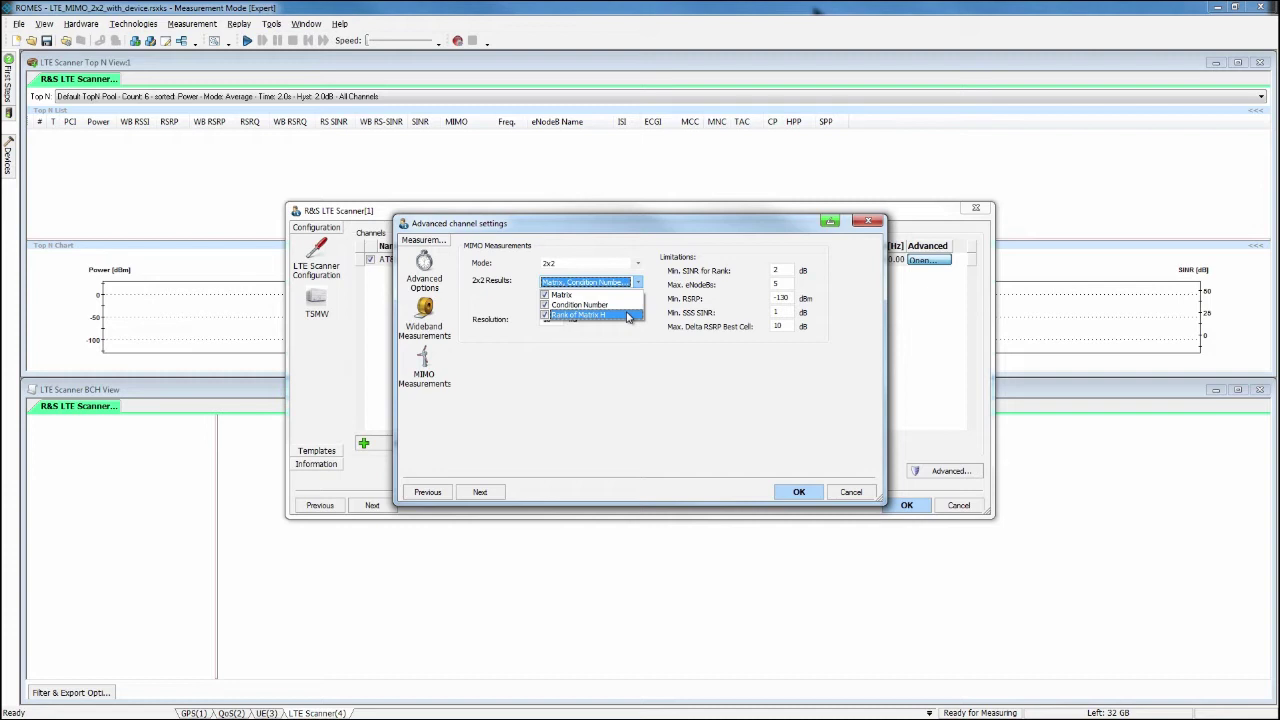
pyautogui.click(632, 354)
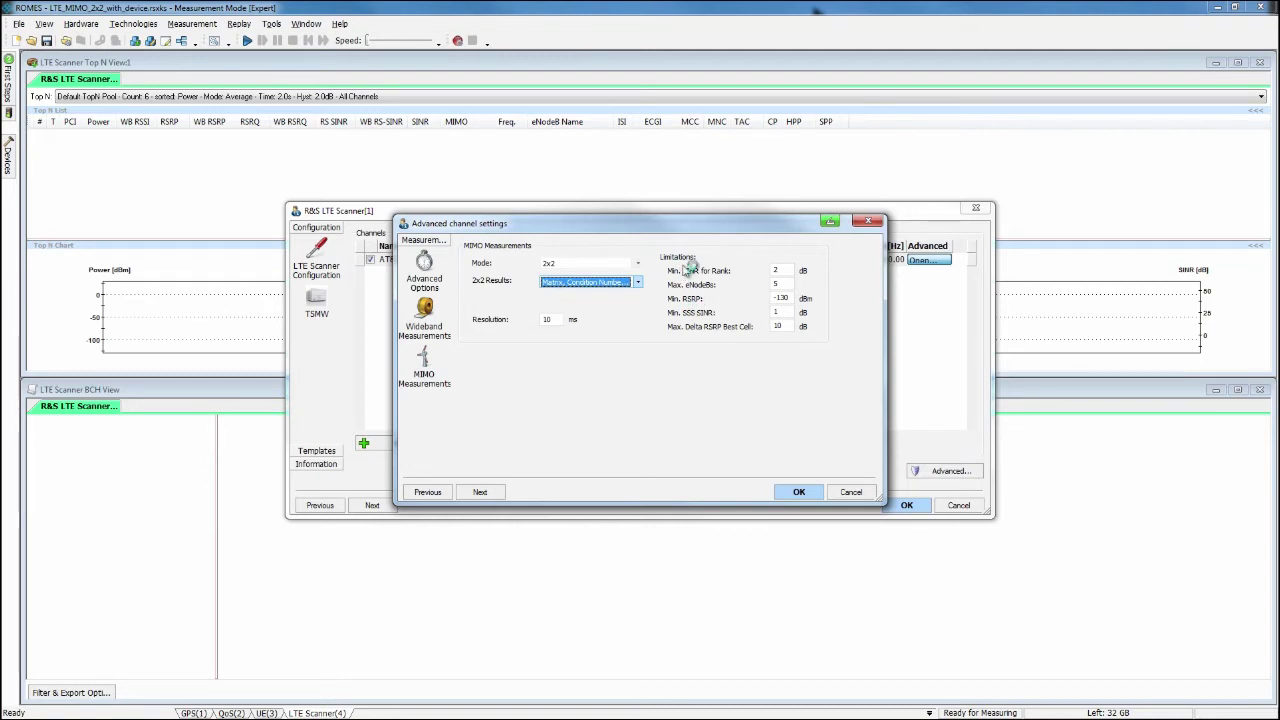
pyautogui.click(781, 312)
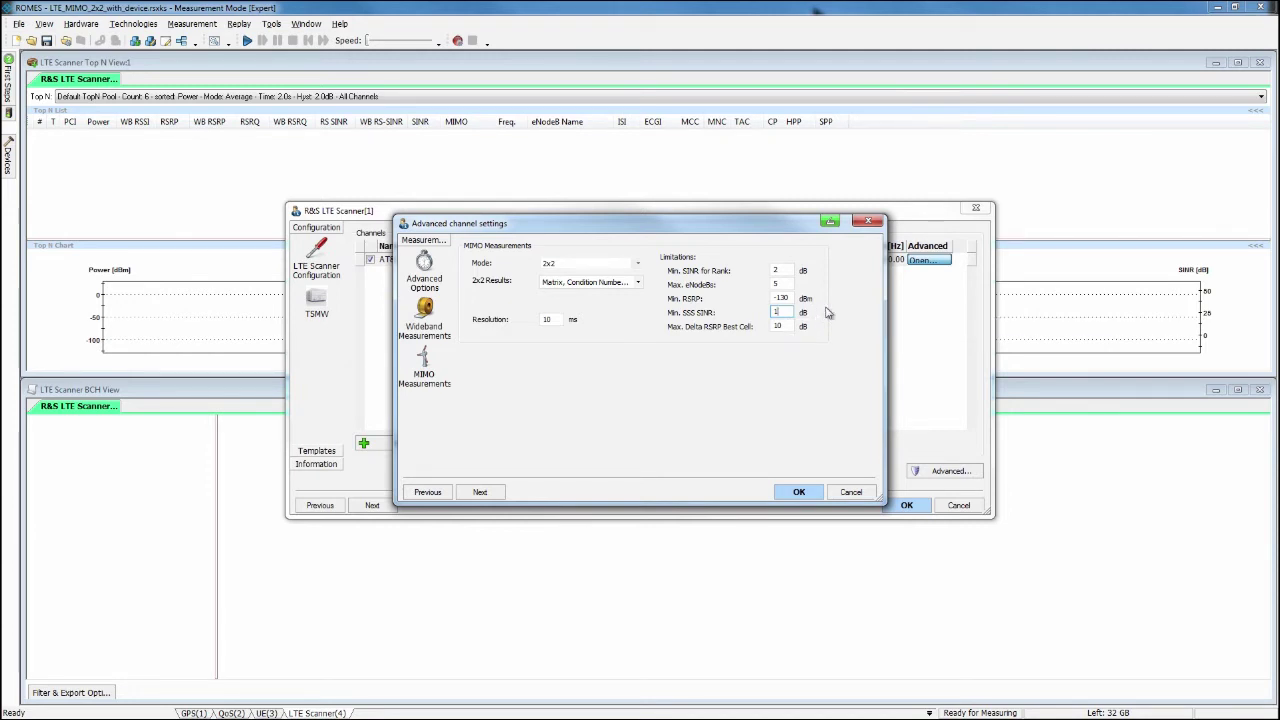
pyautogui.click(779, 271)
pyautogui.doubleClick(770, 268)
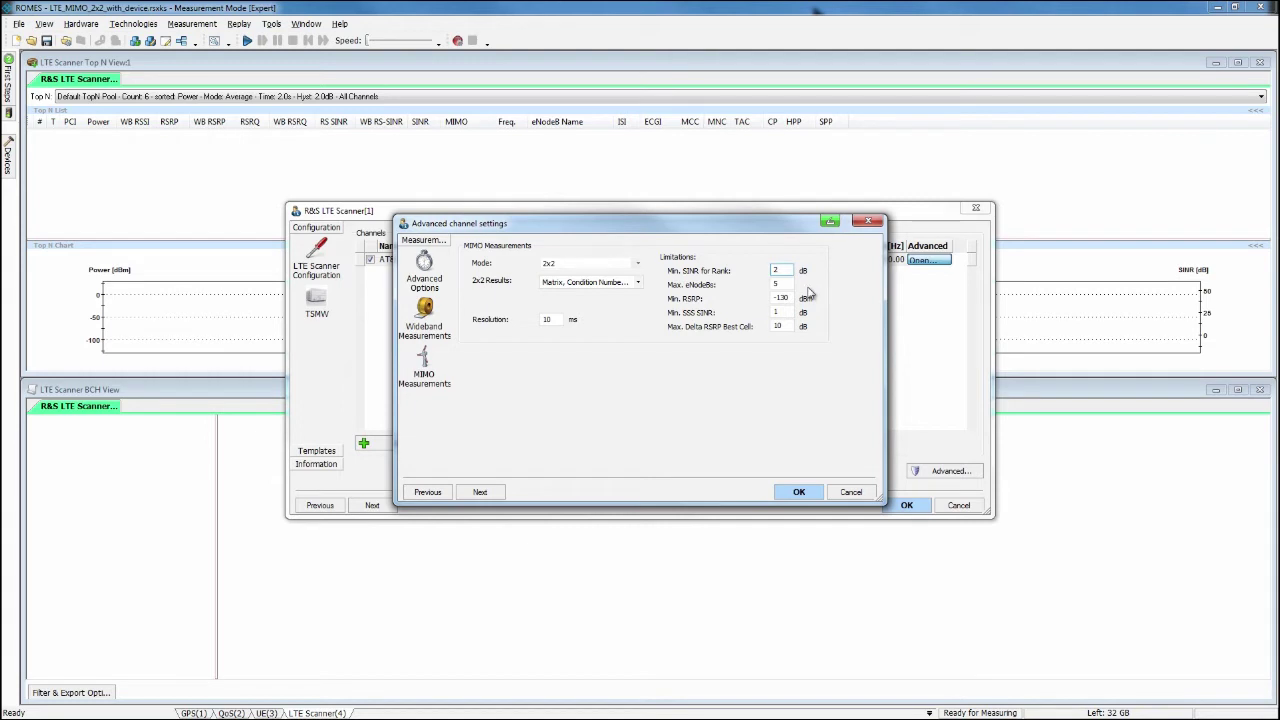
# Confirm the advanced channel settings and apply the LTE scanner configuration.
pyautogui.click(798, 493)
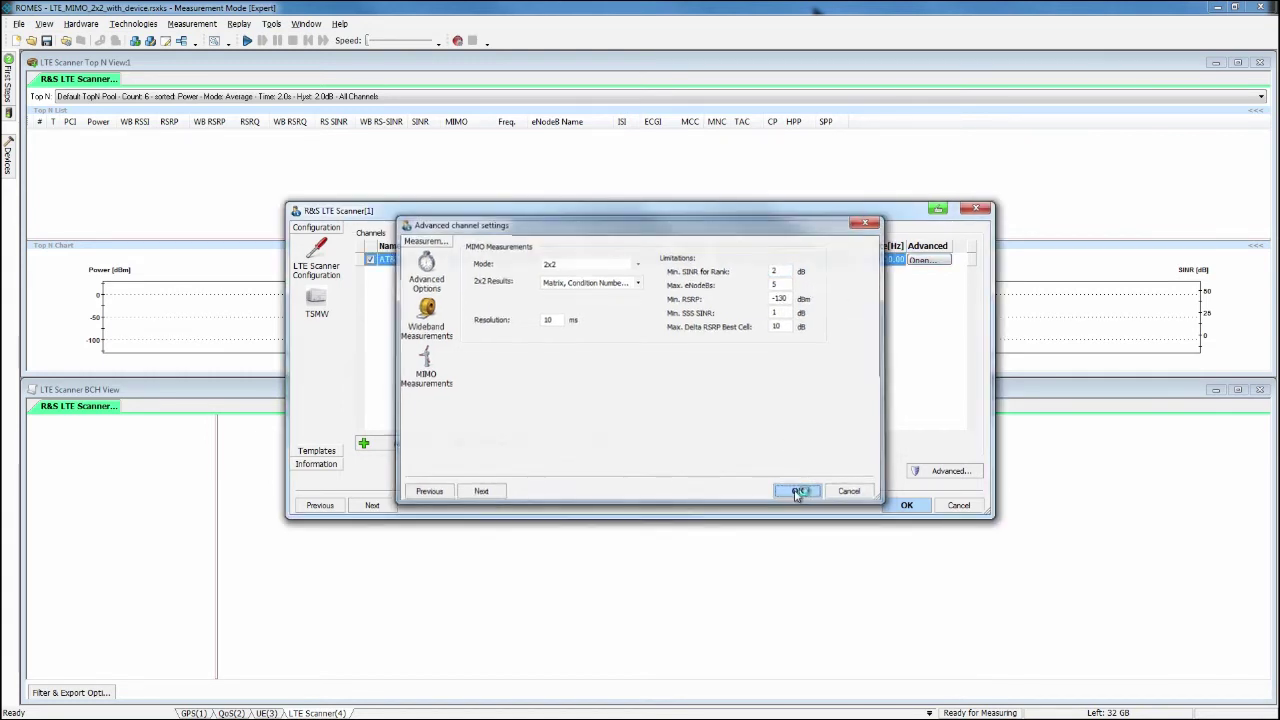
pyautogui.click(906, 505)
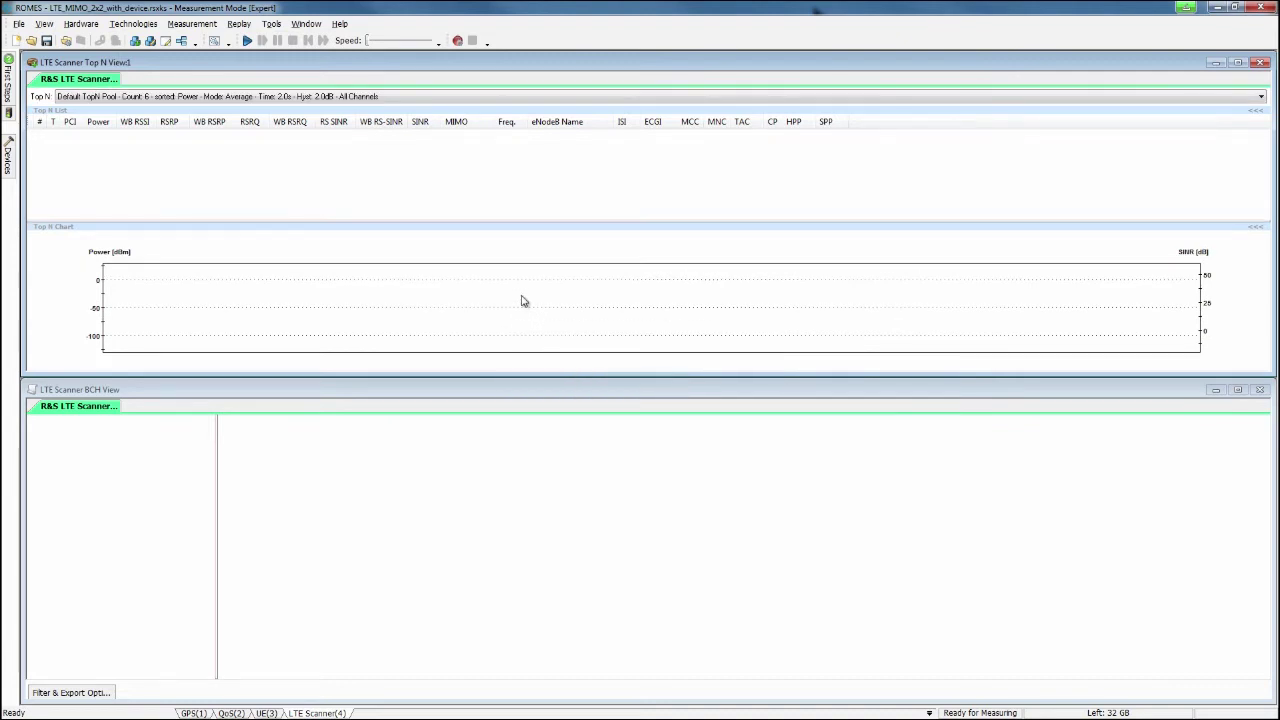
pyautogui.click(457, 40)
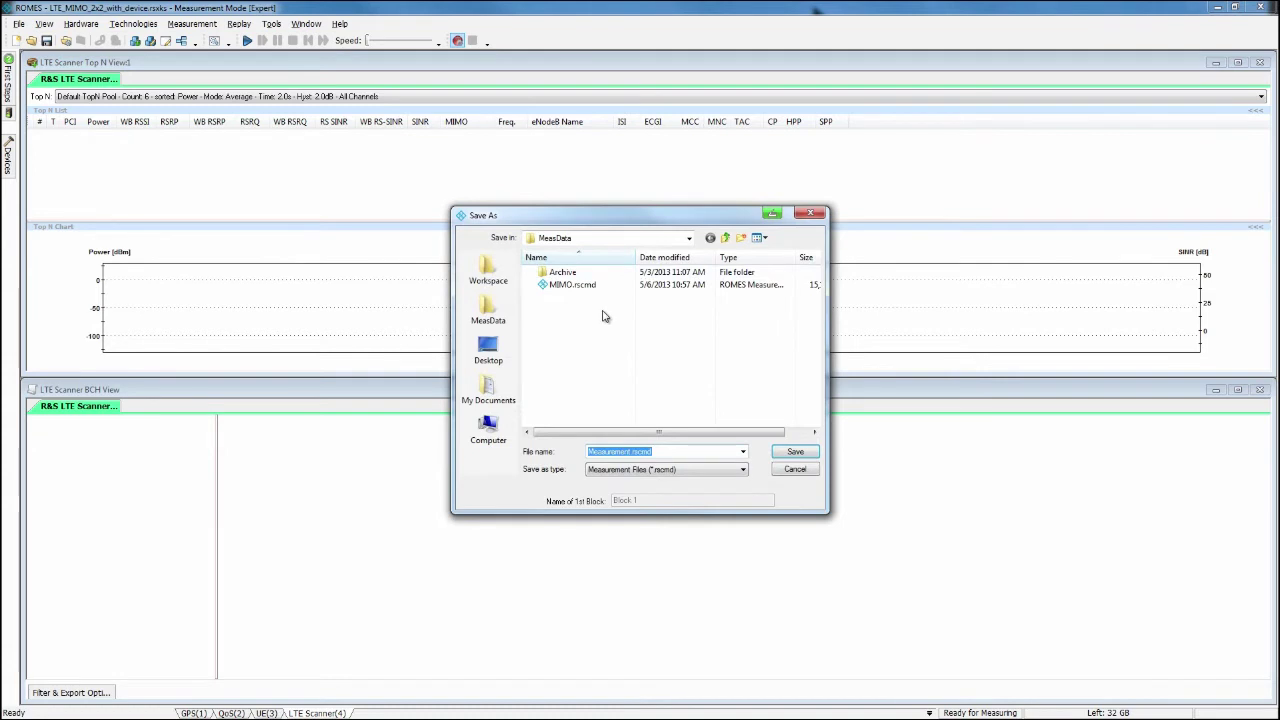
# Record into MIMO.rscmd, replacing the existing file.
pyautogui.doubleClick(566, 286)
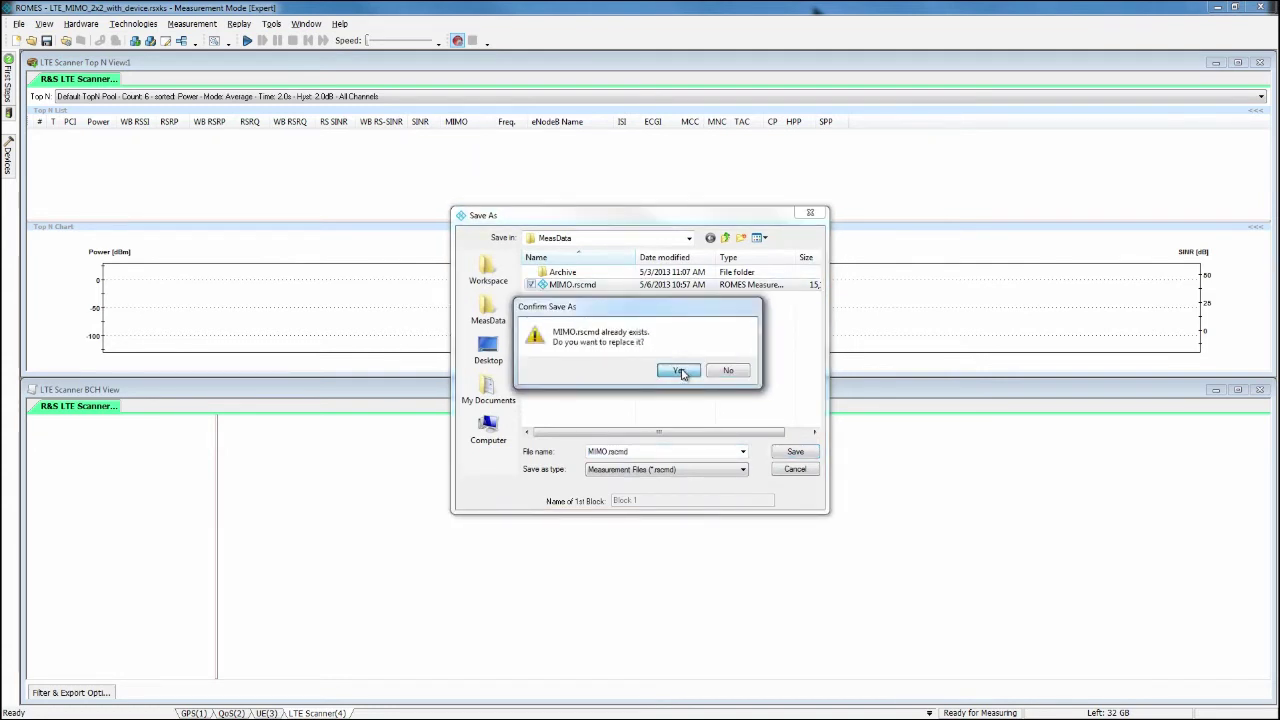
pyautogui.click(680, 371)
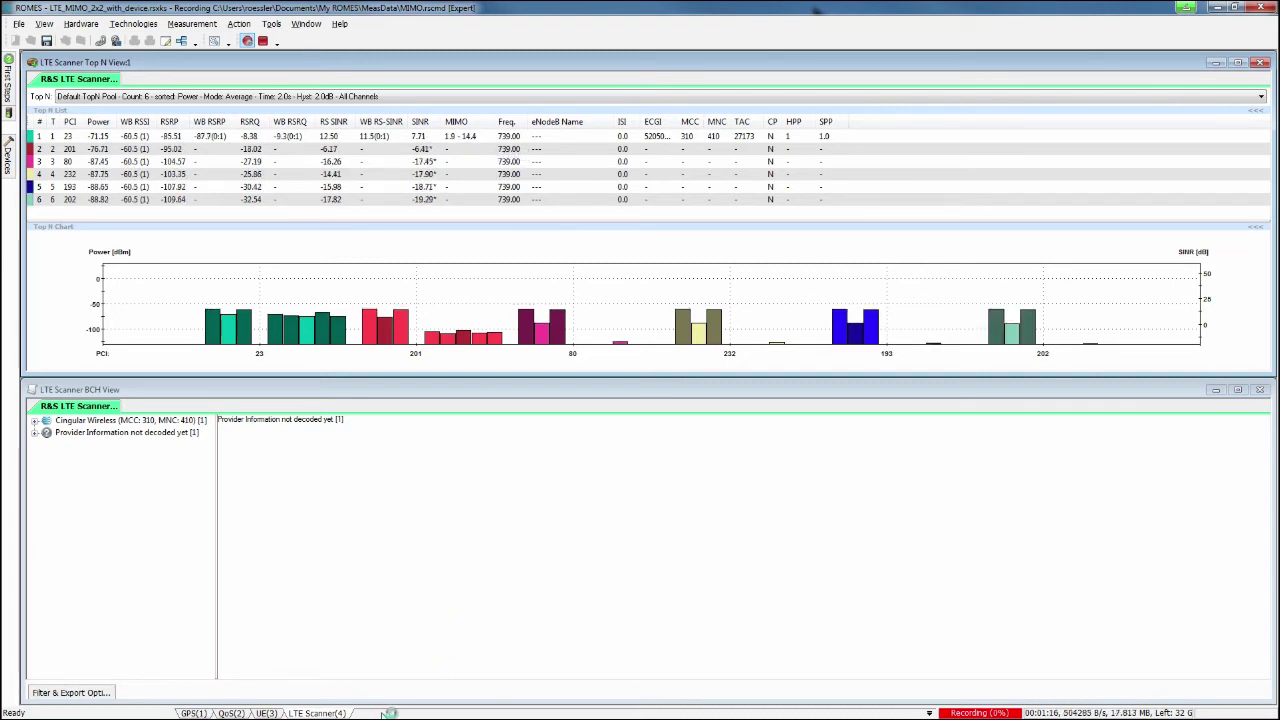
# Create a new view area from the bottom tab bar and name it 'LTE MIMO'.
pyautogui.rightClick(390, 713)
pyautogui.click(460, 704)
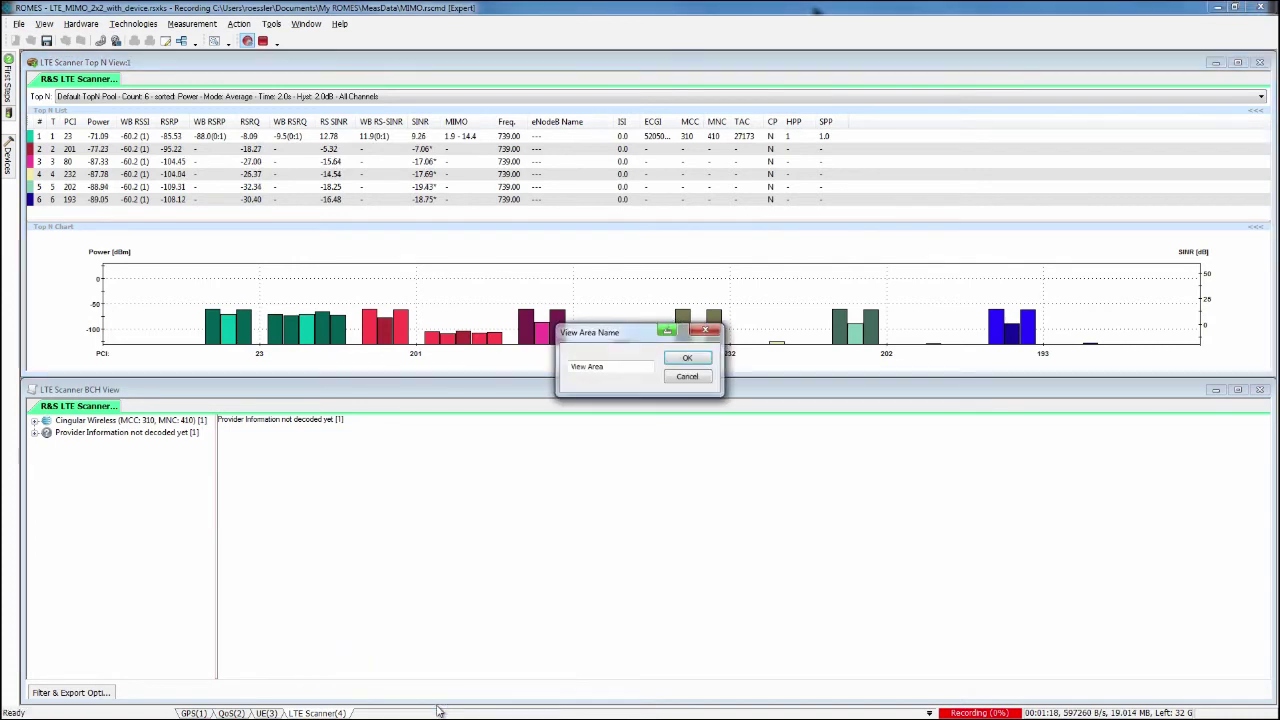
pyautogui.moveTo(612, 368); pyautogui.dragTo(550, 369)
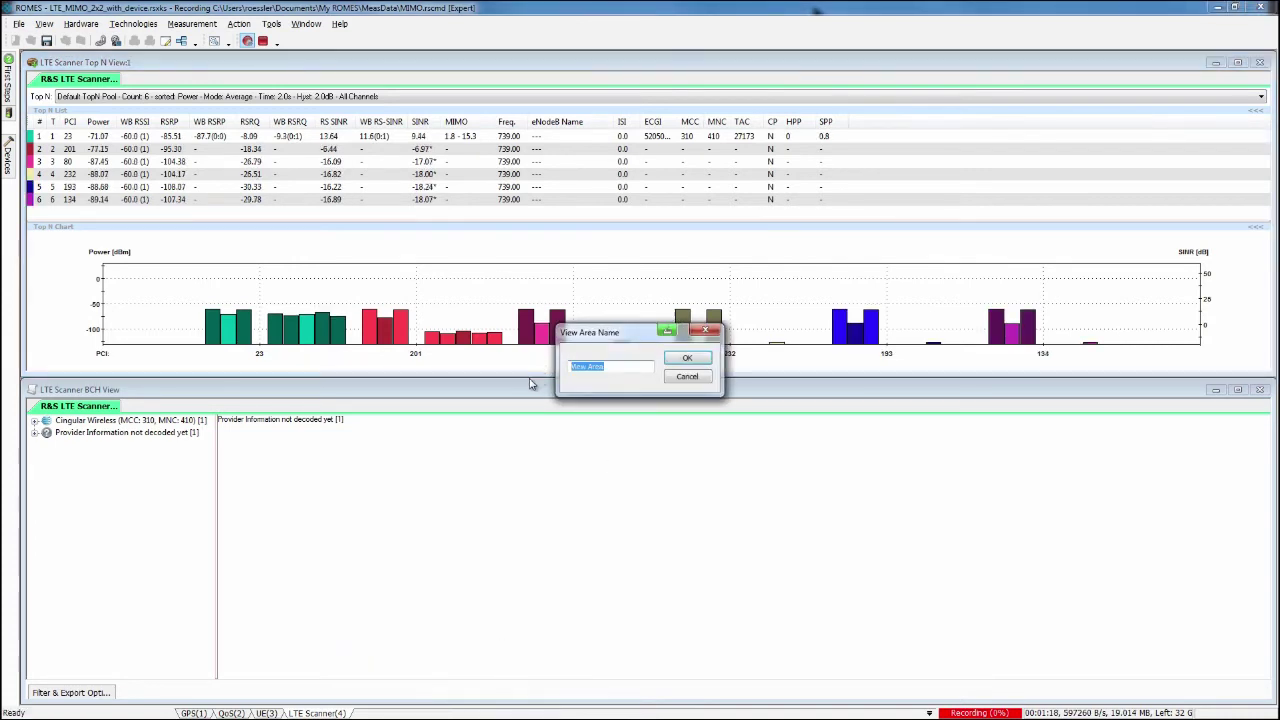
pyautogui.write('LTE ')
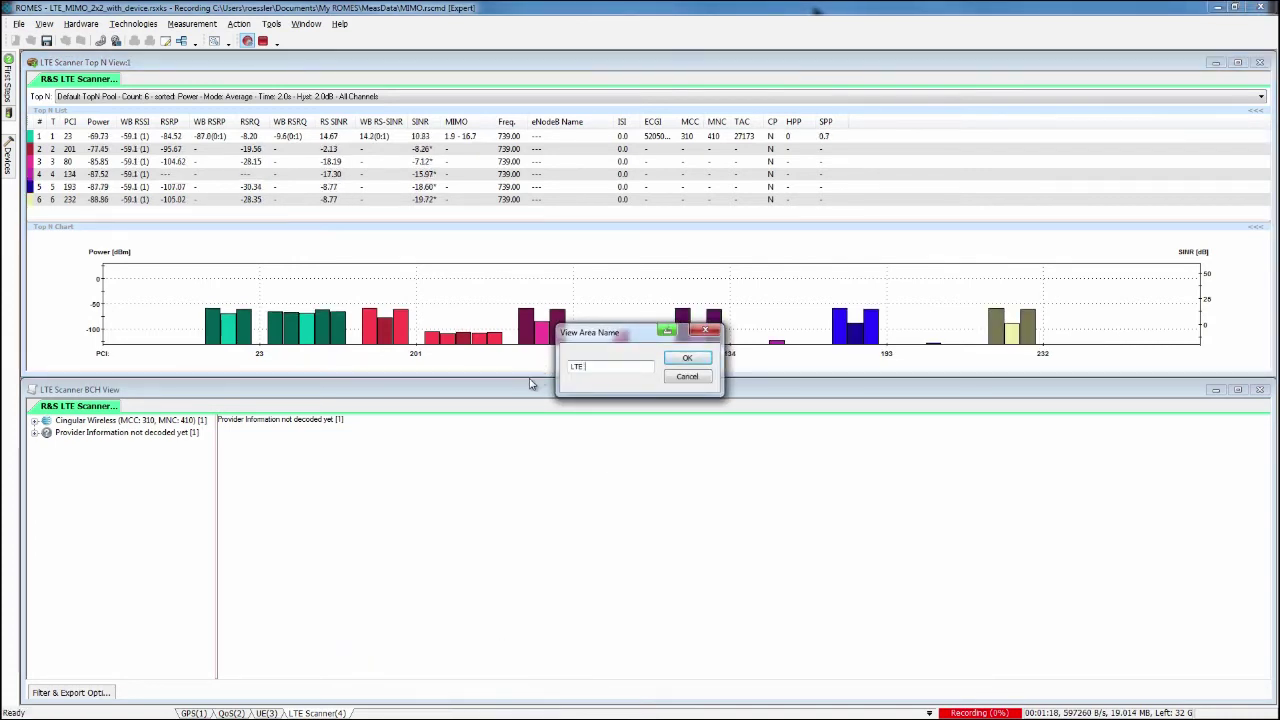
pyautogui.write('MIMO')
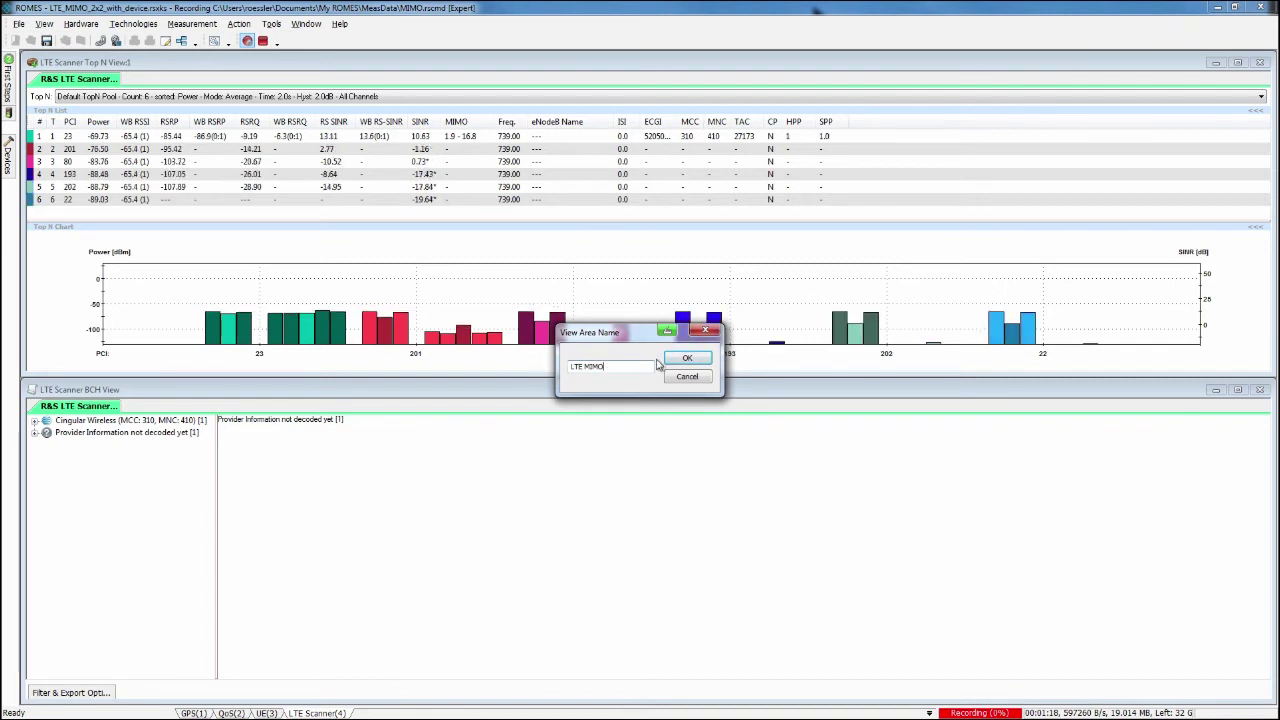
pyautogui.click(686, 360)
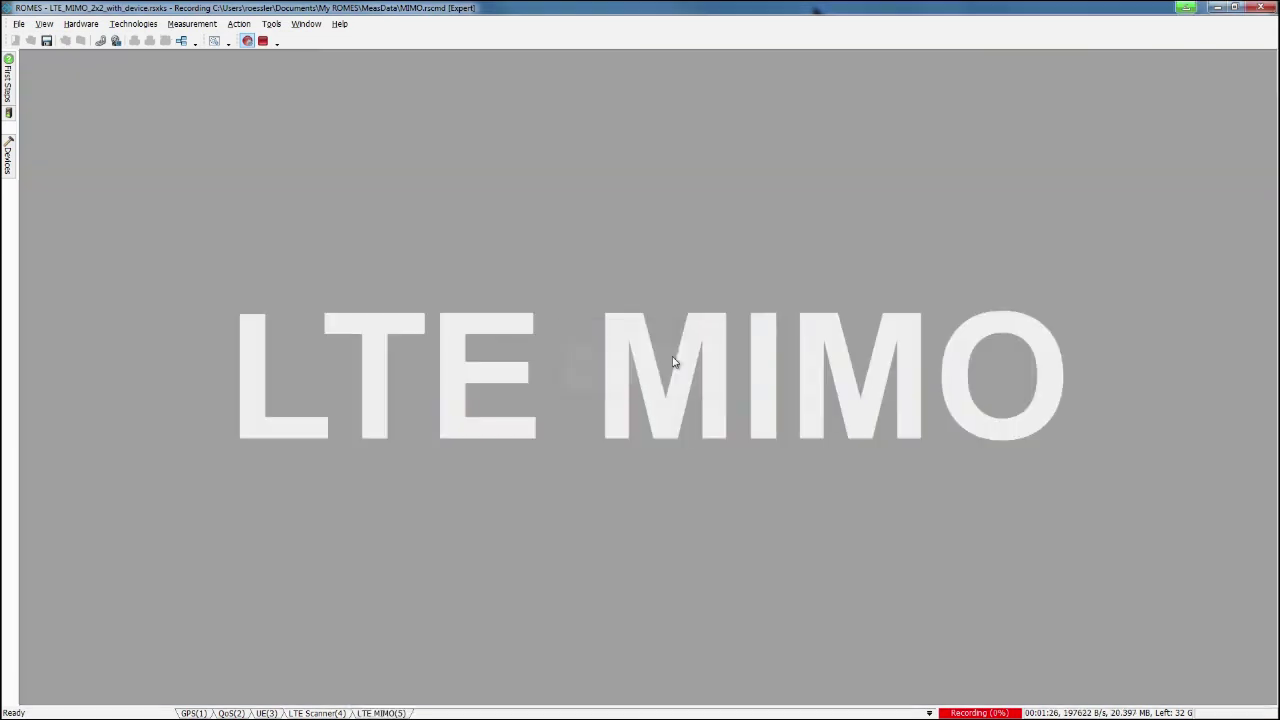
# Show the LTE Scanner MIMO and Subband views tiled vertically side by side.
pyautogui.click(55, 29)
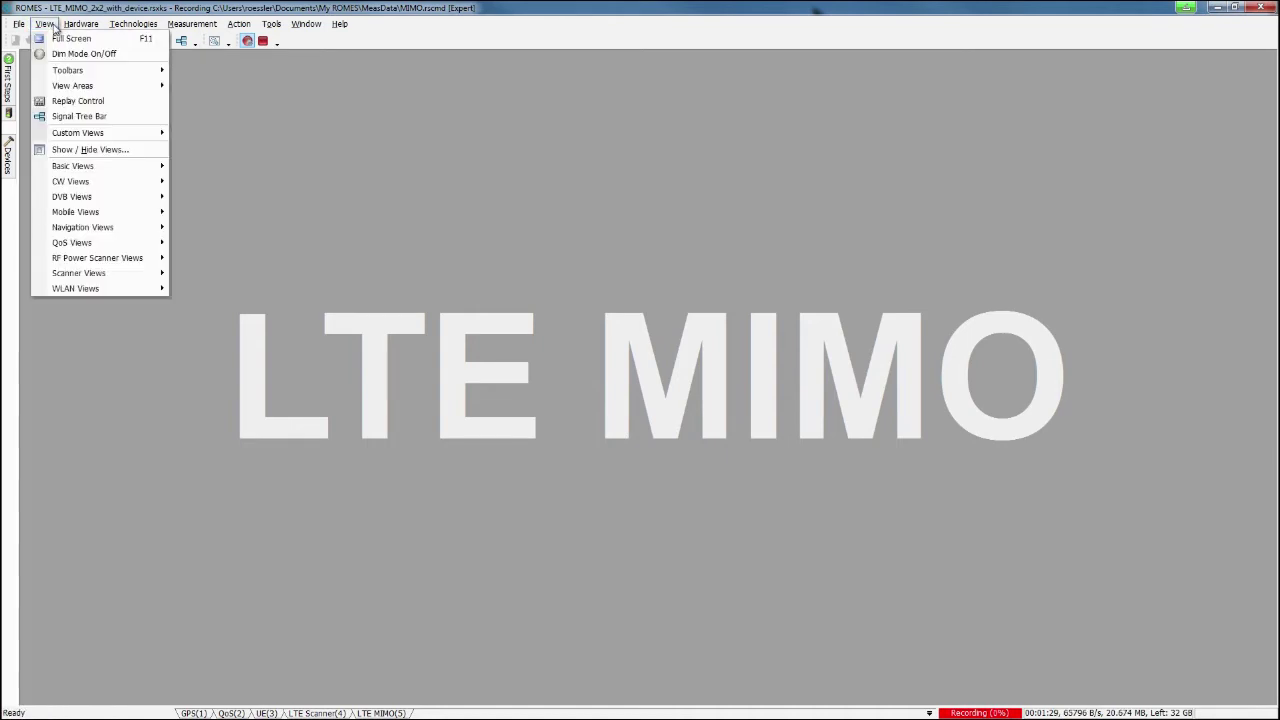
pyautogui.click(91, 149)
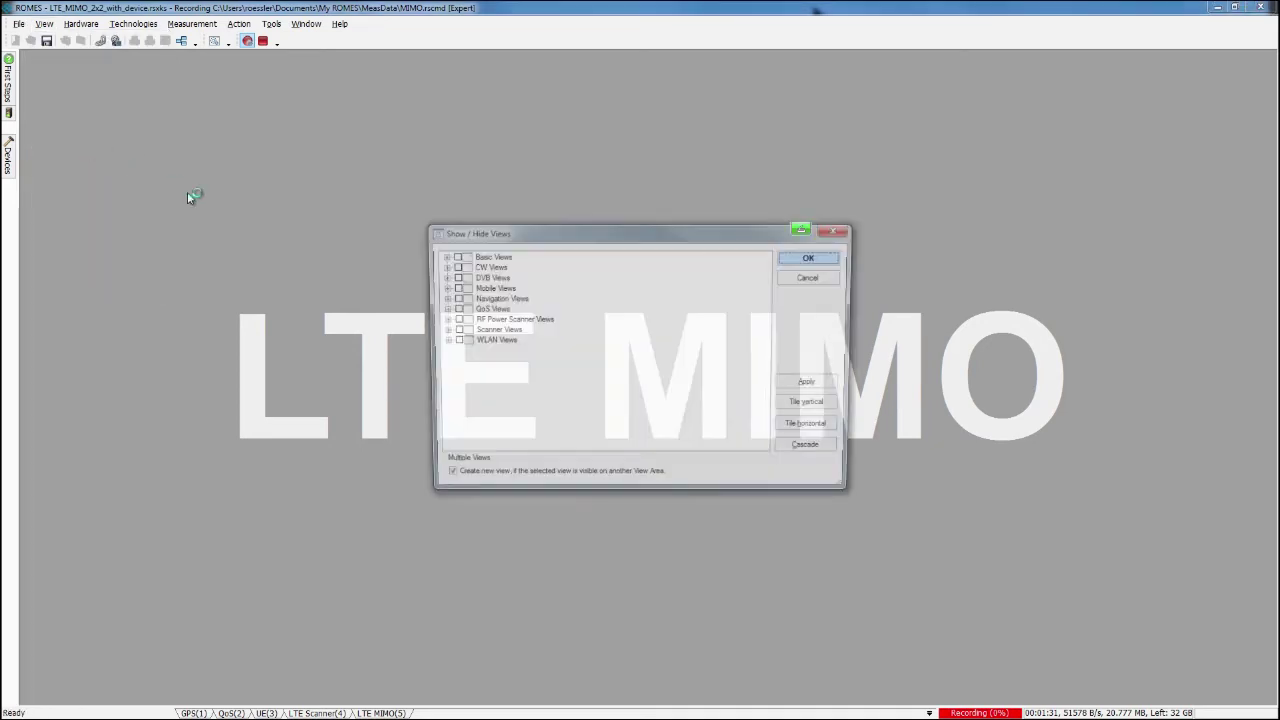
pyautogui.click(441, 330)
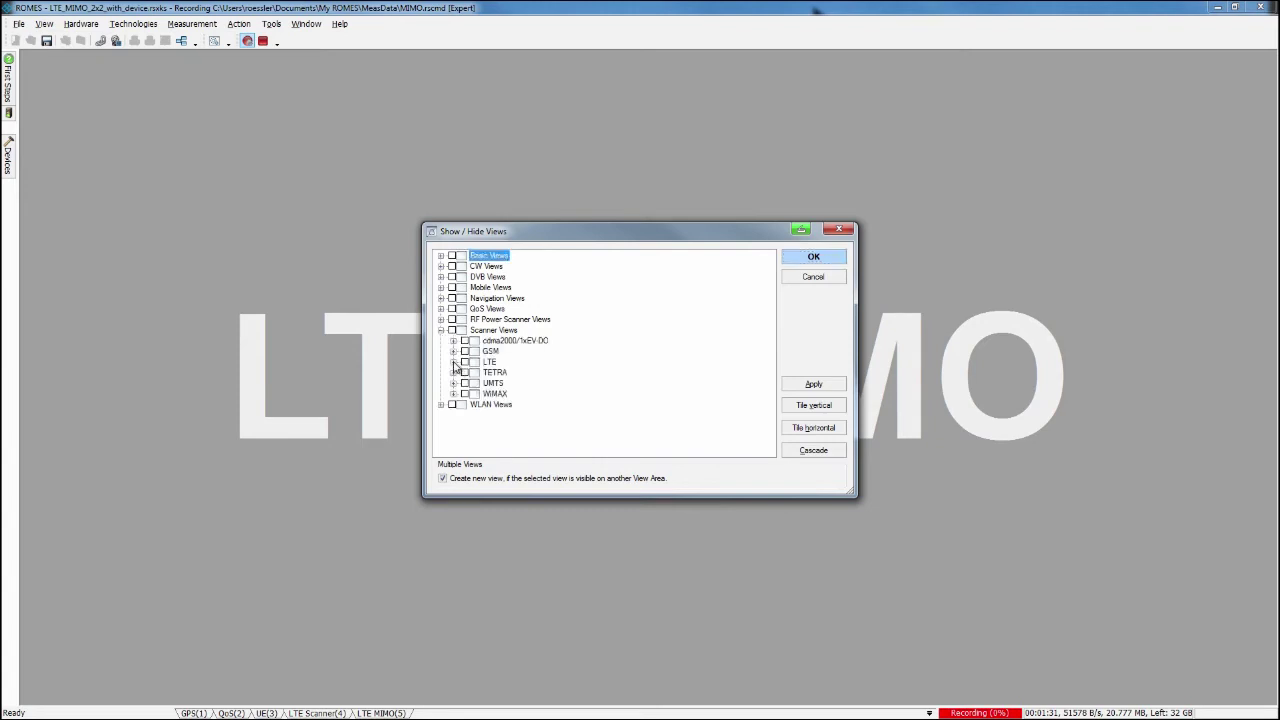
pyautogui.click(453, 362)
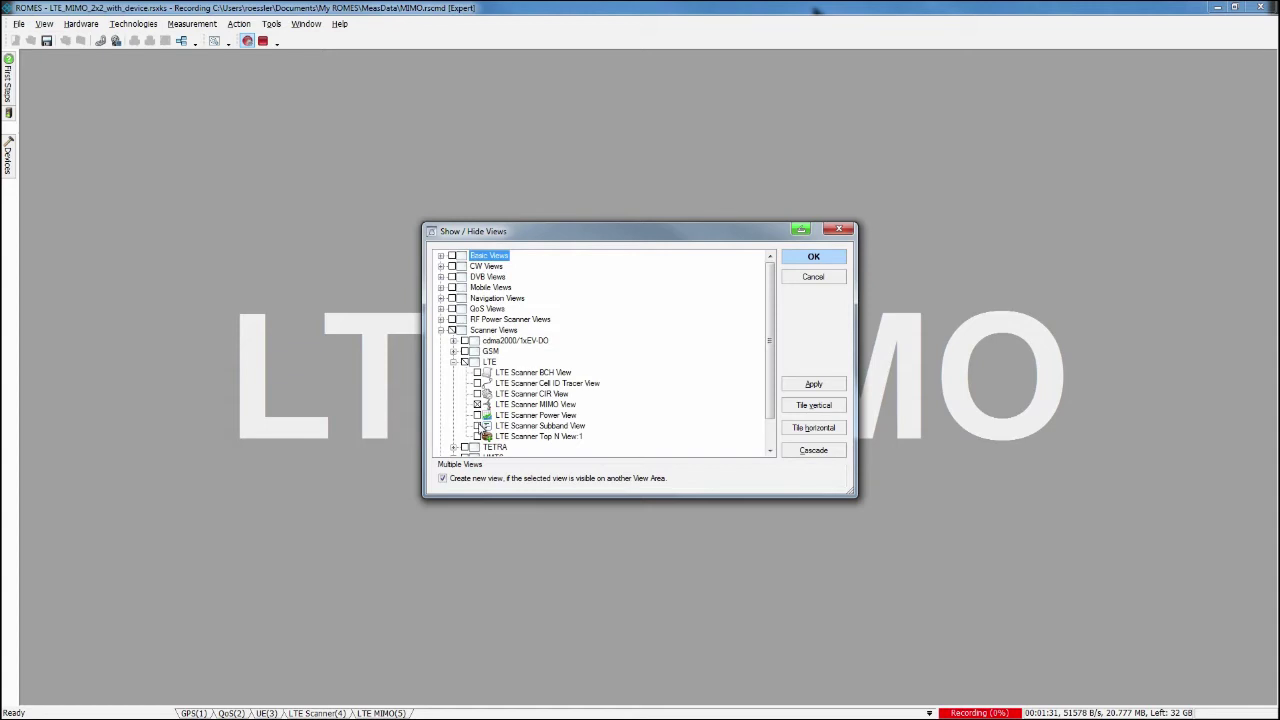
pyautogui.click(813, 405)
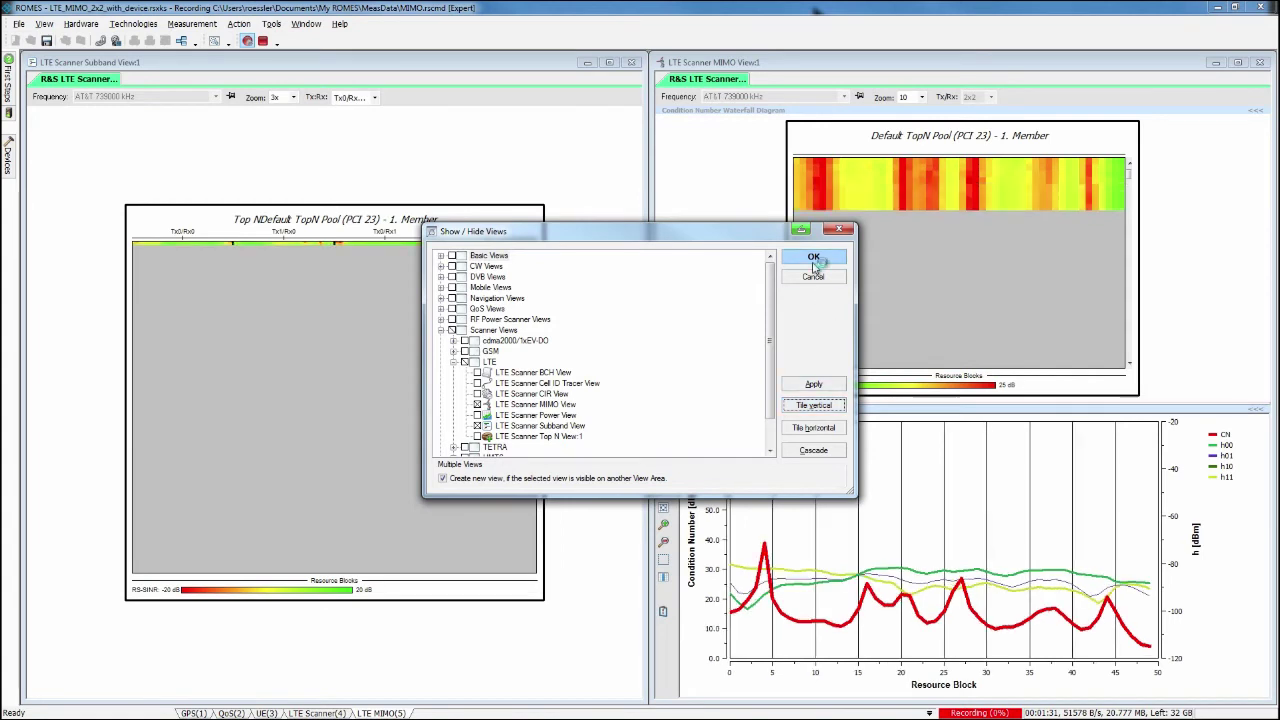
pyautogui.click(814, 258)
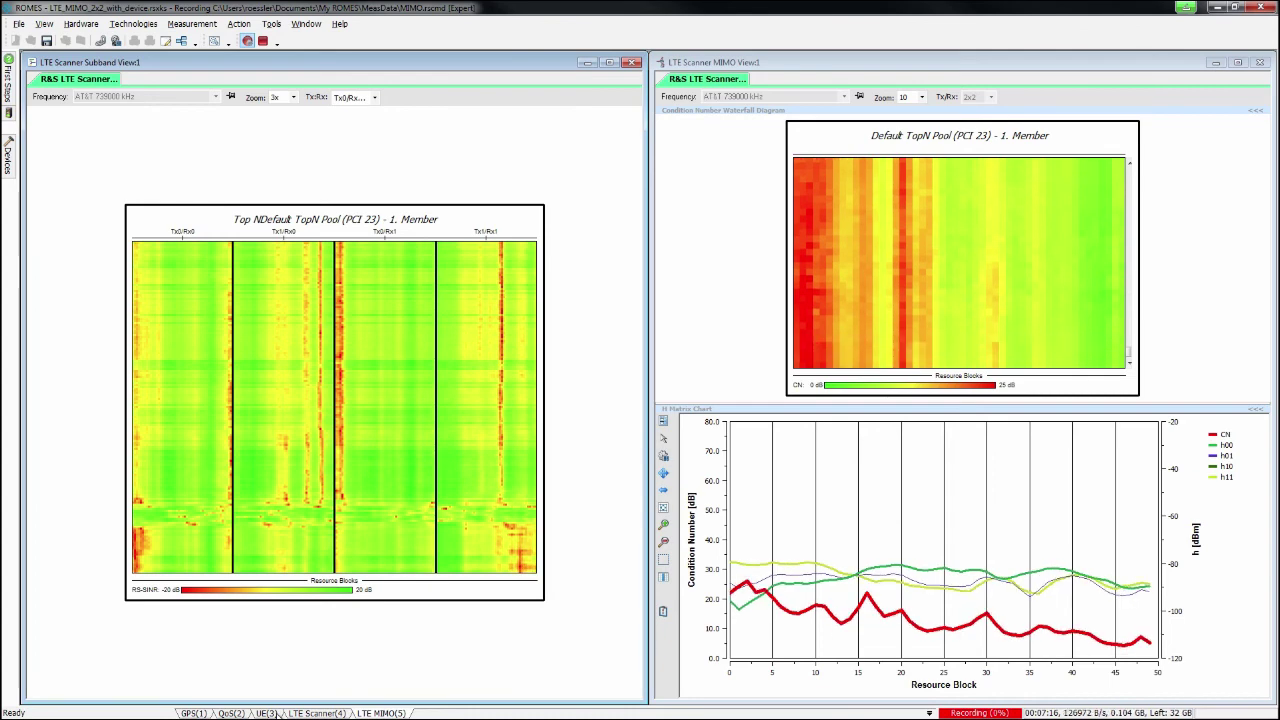
# Switch to the UE(3) workspace and maximize the AIRCARD 313U 3GPP Overview view.
pyautogui.click(281, 713)
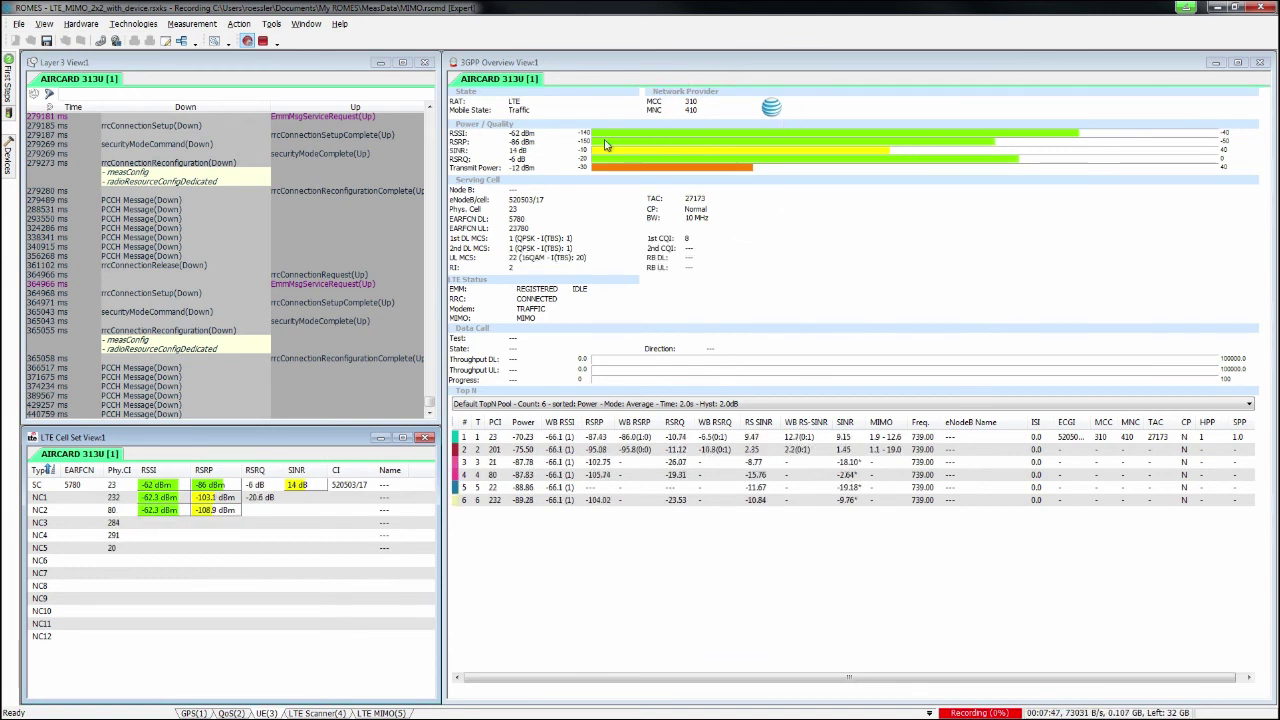
pyautogui.click(1237, 62)
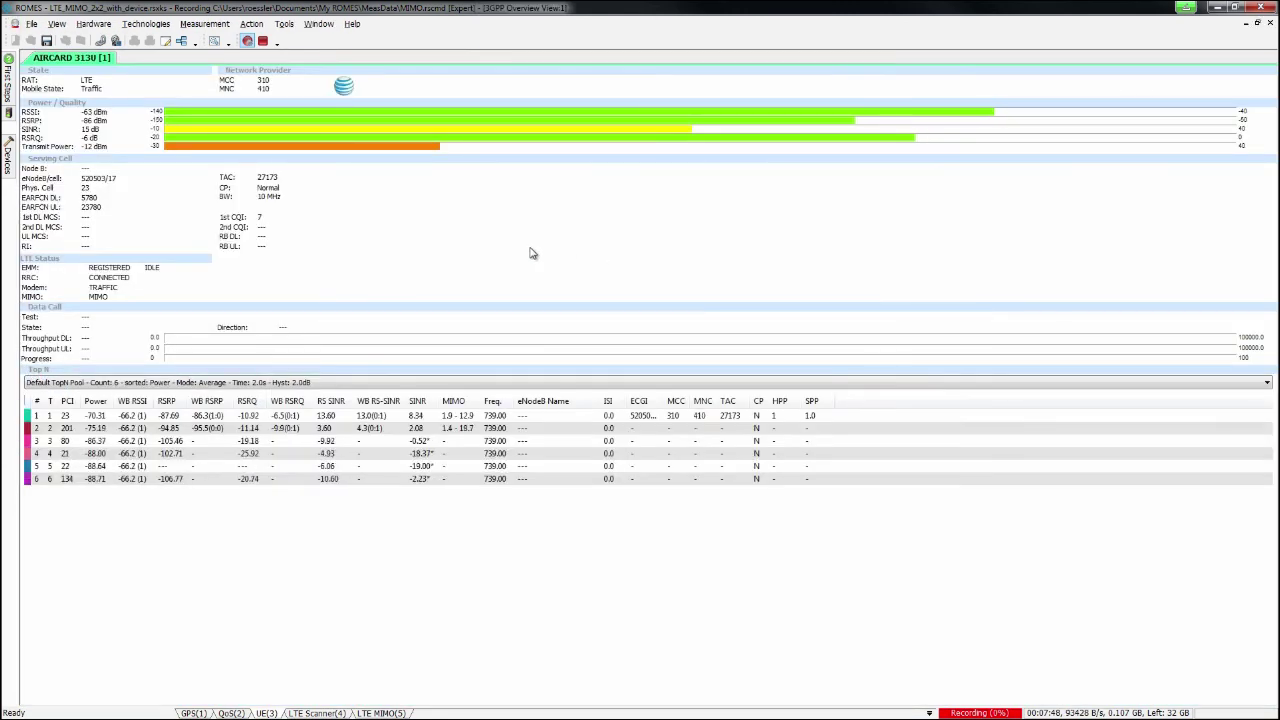